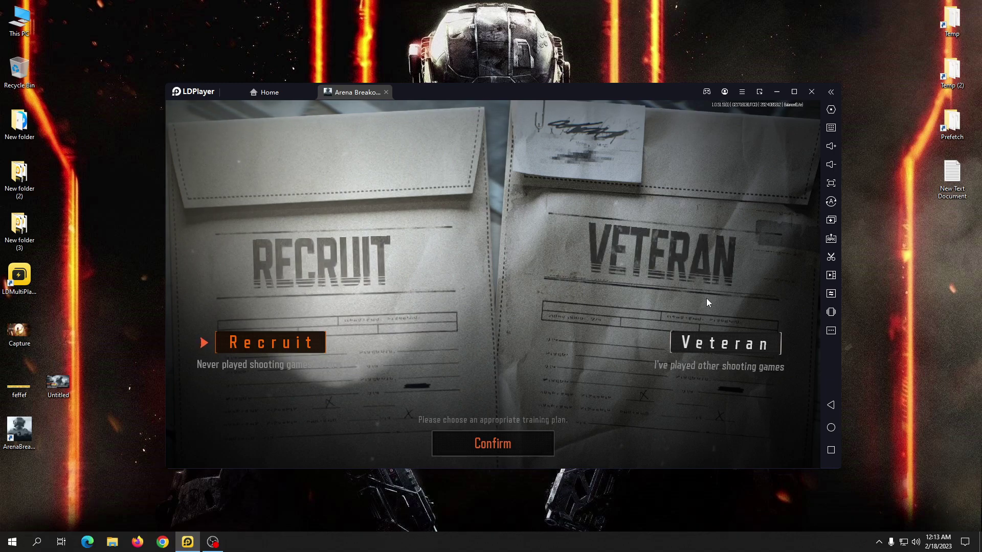
Step: Check LDPlayer's version (9.0.35(9)) in About us, then close the dialog
{"action": "left_click", "coordinate": [742, 92]}
{"action": "left_click", "coordinate": [765, 264]}
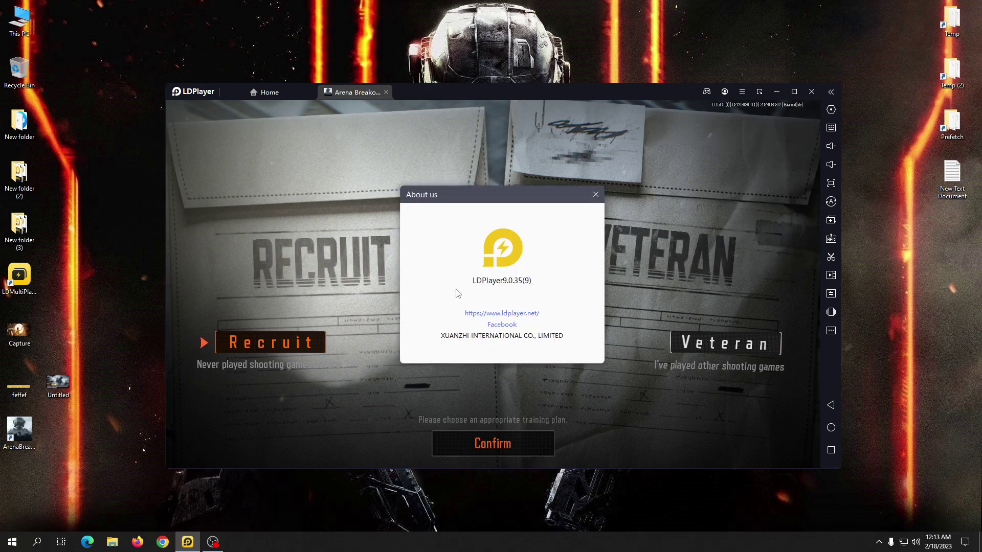
{"action": "left_click", "coordinate": [595, 195]}
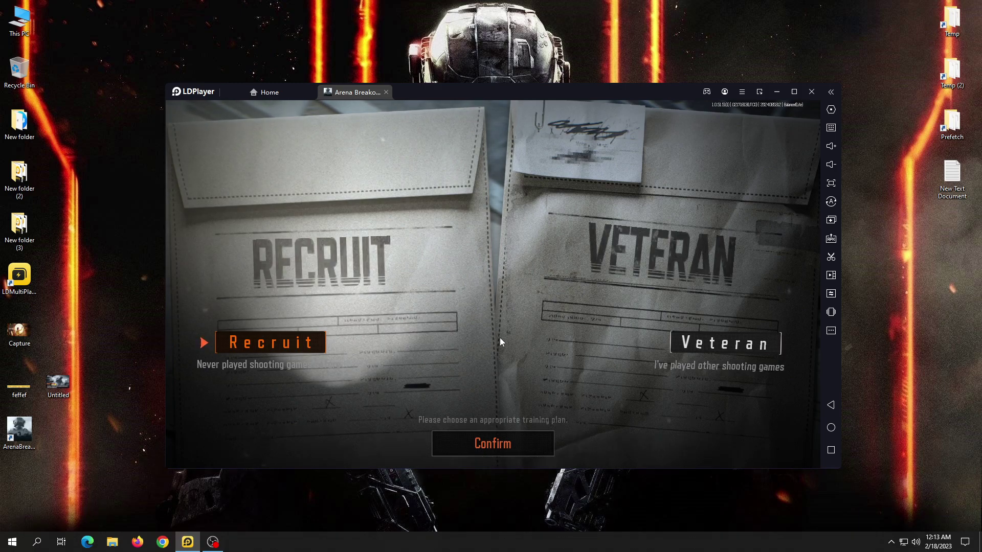
Step: Confirm the Veteran training plan and shift the emulator window up-left
{"action": "left_click", "coordinate": [708, 349]}
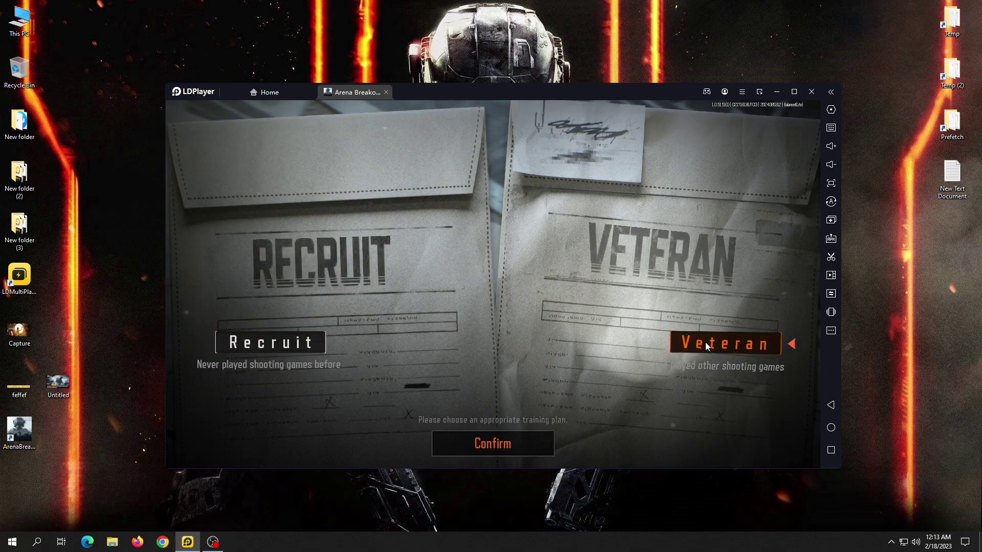
{"action": "left_click", "coordinate": [527, 446]}
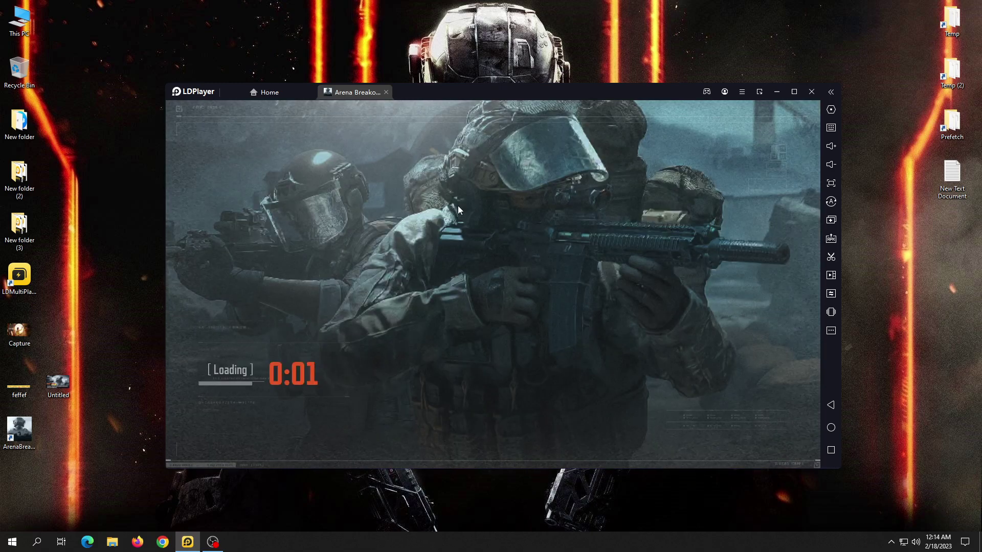
{"action": "left_click_drag", "start_coordinate": [525, 93], "coordinate": [496, 69]}
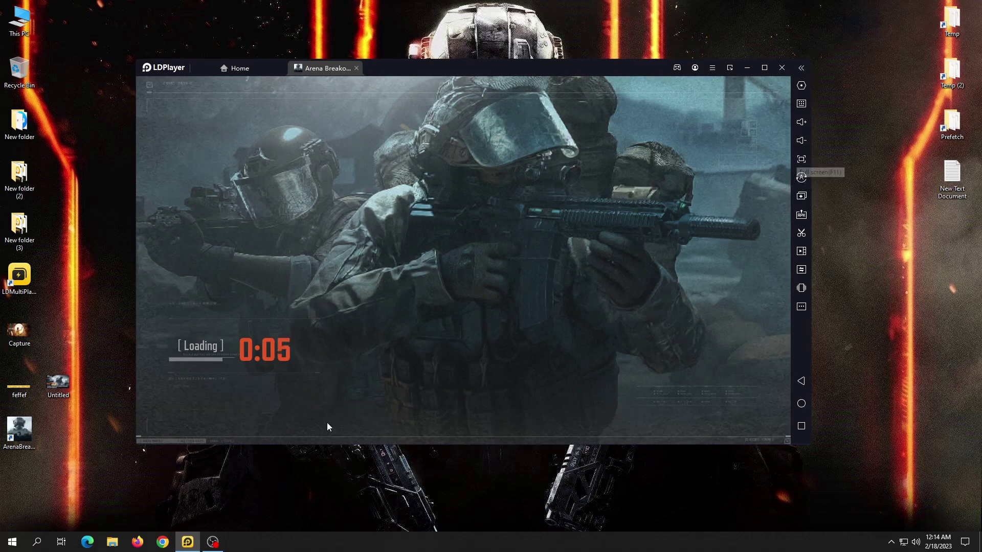
Step: Move the OBS recording window aside and hide it to reveal the game
{"action": "left_click", "coordinate": [208, 549]}
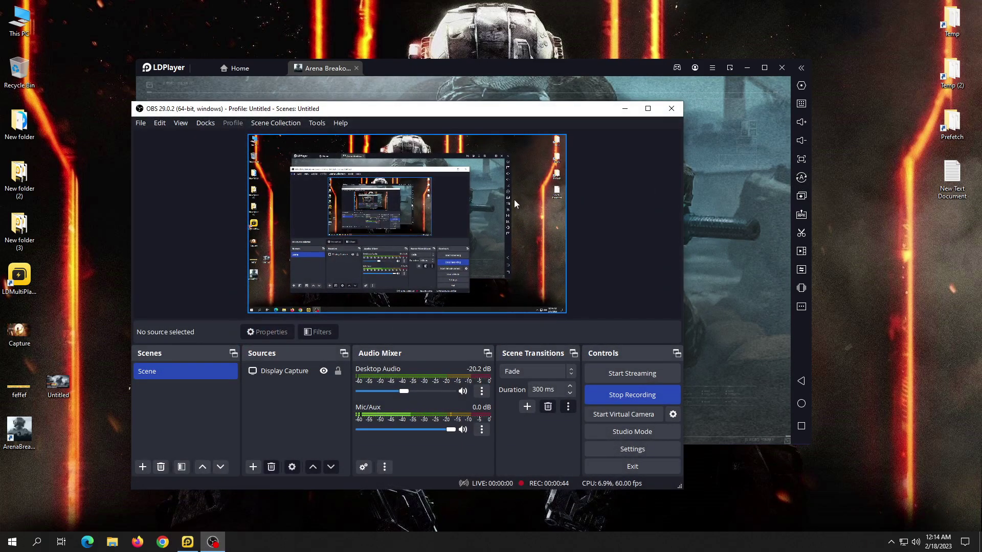
{"action": "left_click_drag", "start_coordinate": [566, 112], "coordinate": [548, 102]}
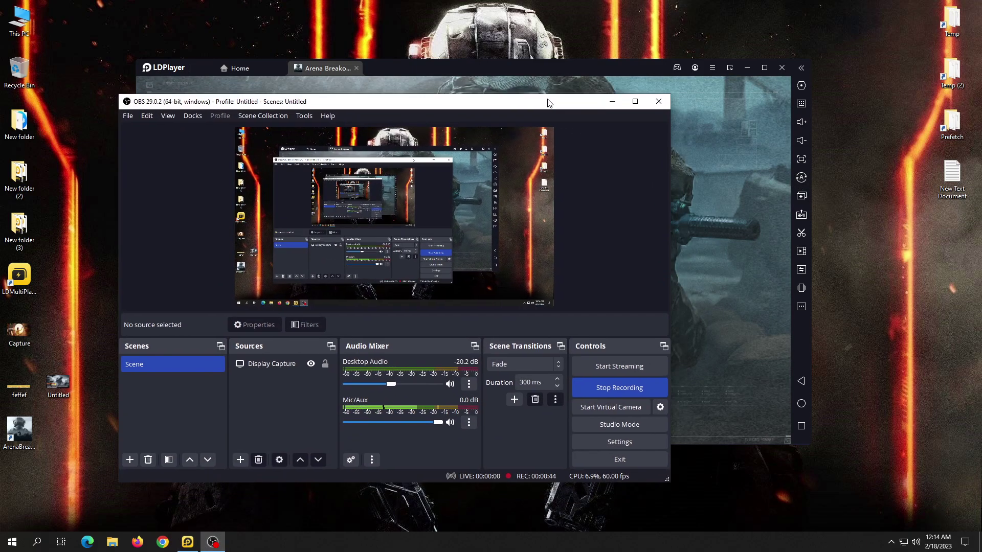
{"action": "left_click", "coordinate": [612, 102]}
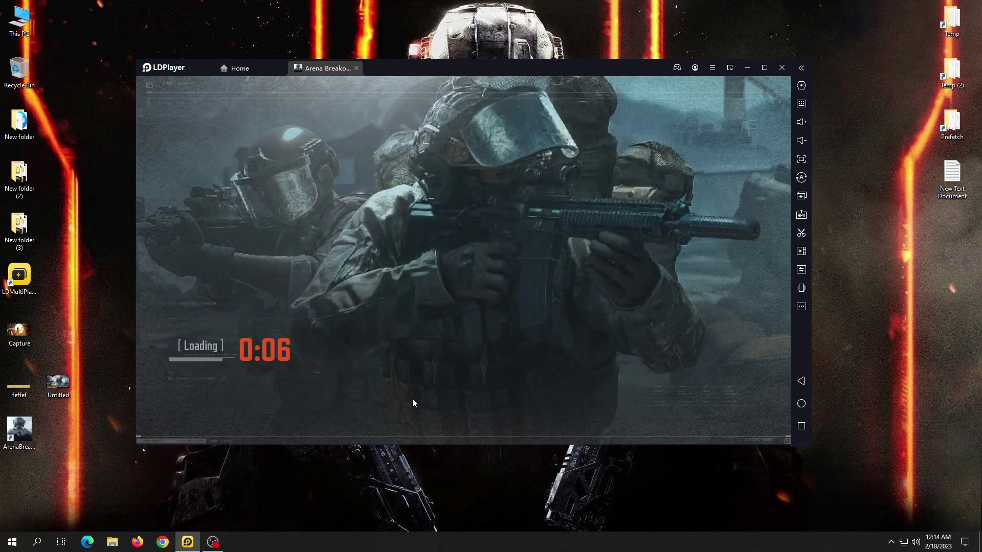
Step: Raise the Android media volume to maximum, switching between full screen and windowed
{"action": "left_click", "coordinate": [801, 161]}
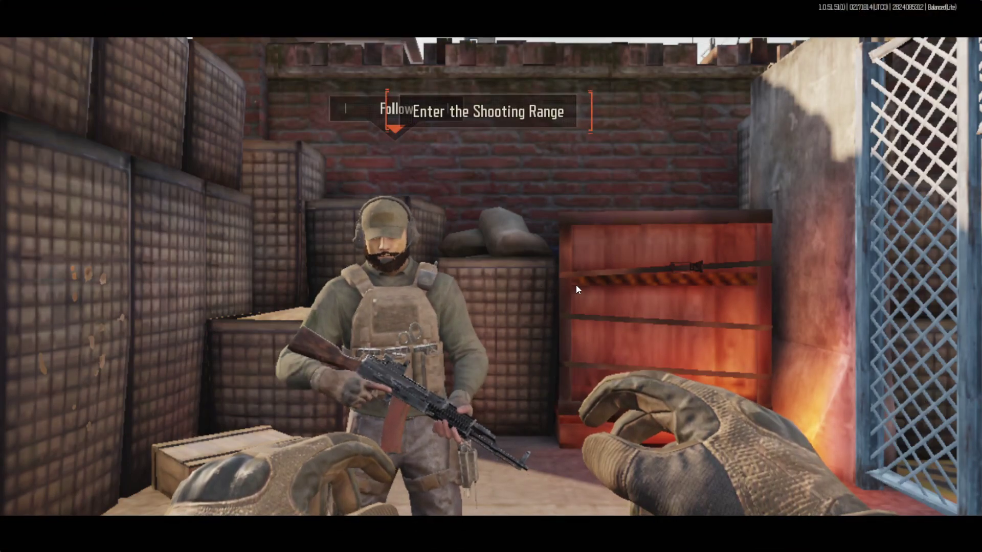
{"action": "key", "text": "F11"}
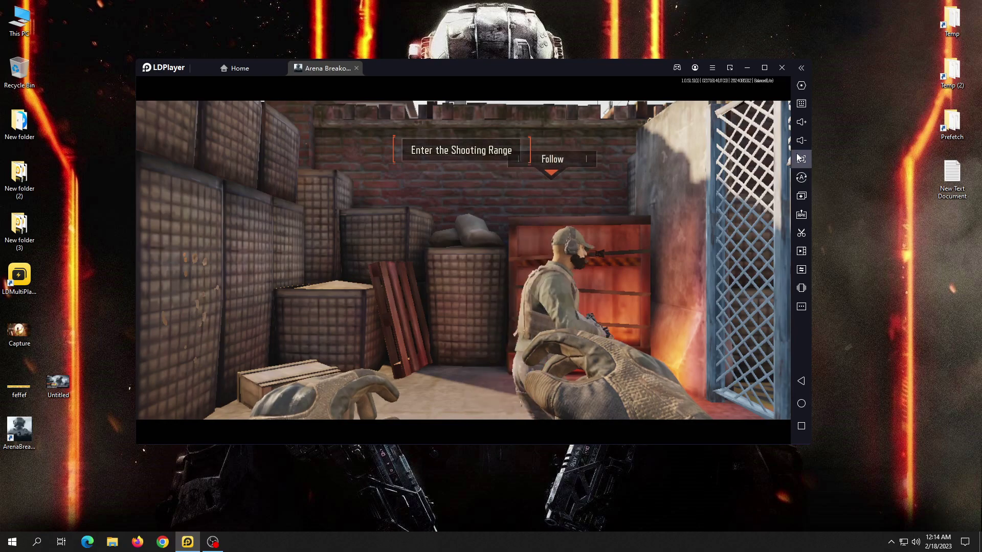
{"action": "left_click", "coordinate": [801, 140]}
{"action": "left_click_drag", "start_coordinate": [760, 282], "coordinate": [760, 220]}
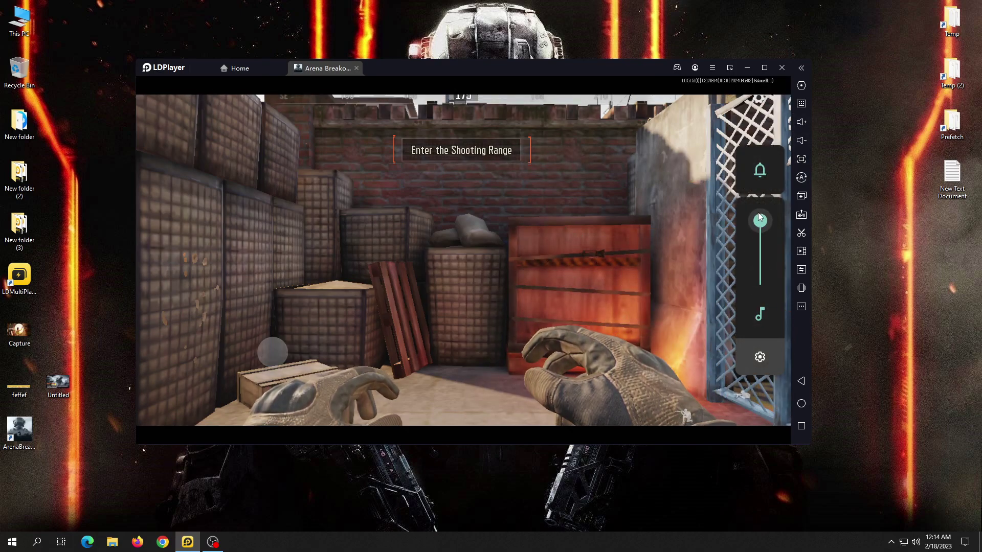
{"action": "left_click", "coordinate": [801, 159]}
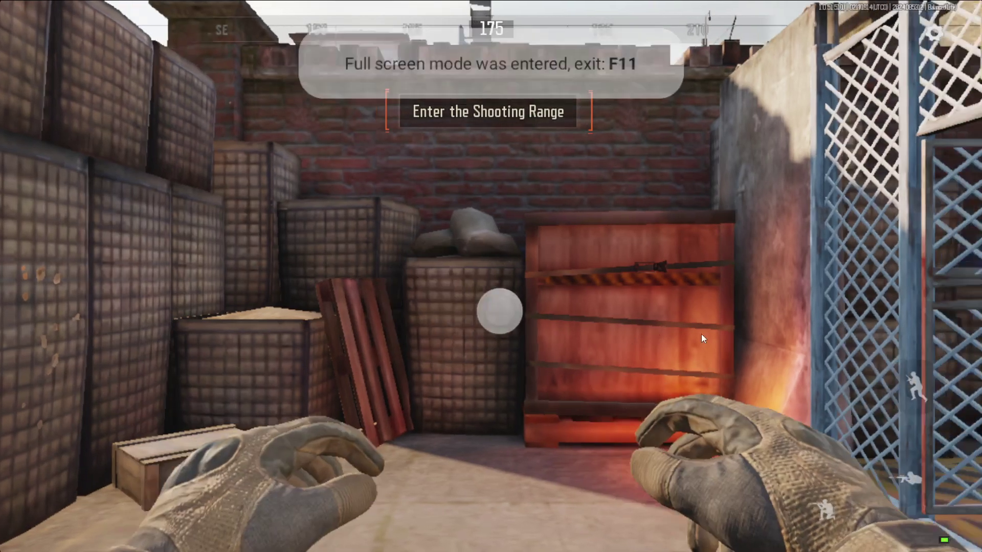
{"action": "left_click_drag", "start_coordinate": [486, 307], "coordinate": [701, 334]}
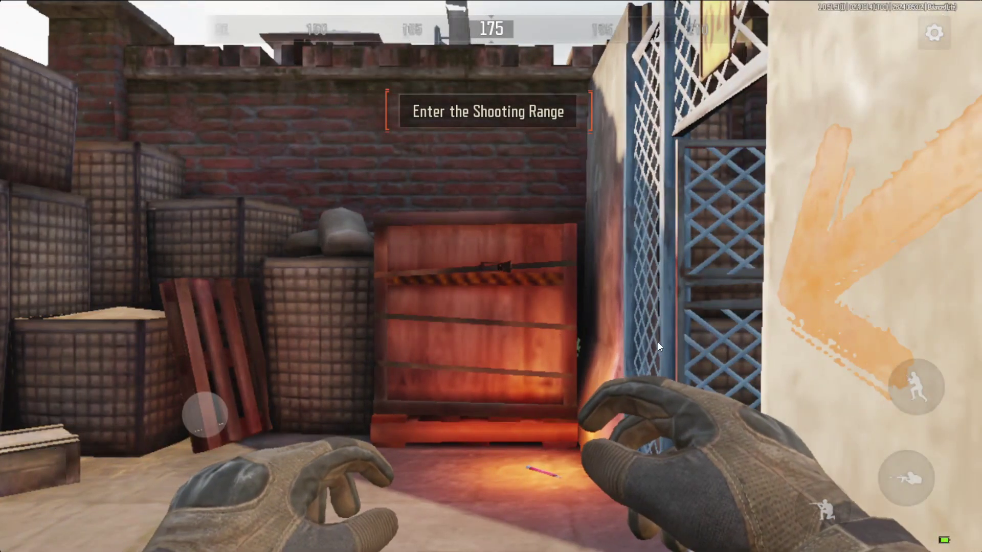
{"action": "key", "text": "F11"}
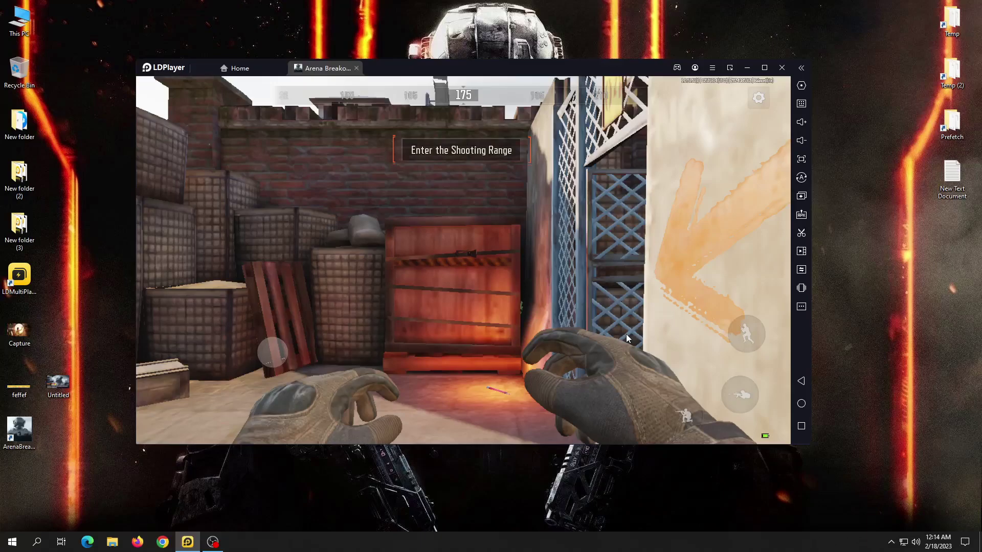
Step: Add a WASD movement pad and bind Space to the upper action button, then save
{"action": "left_click", "coordinate": [800, 121]}
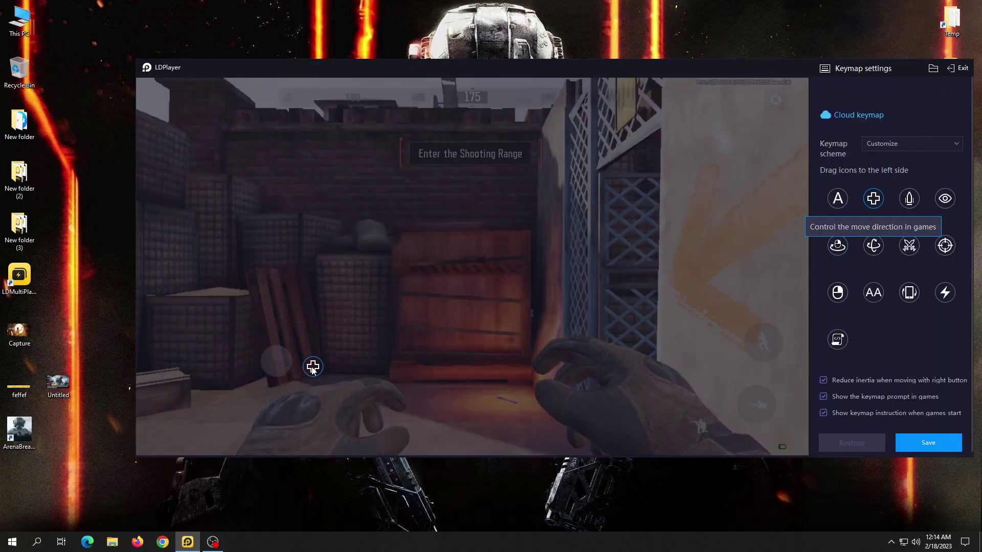
{"action": "left_click_drag", "start_coordinate": [313, 367], "coordinate": [312, 367]}
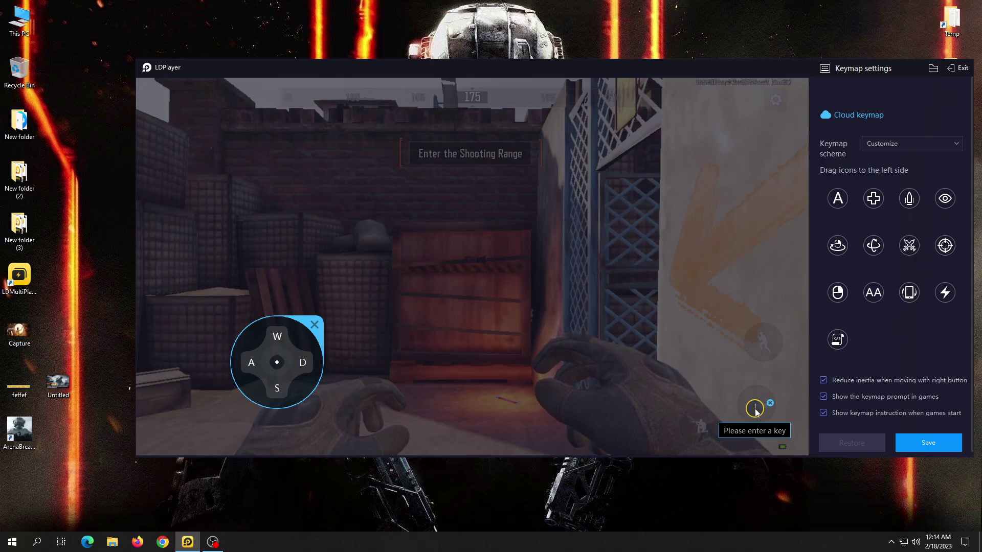
{"action": "left_click_drag", "start_coordinate": [711, 429], "coordinate": [702, 434]}
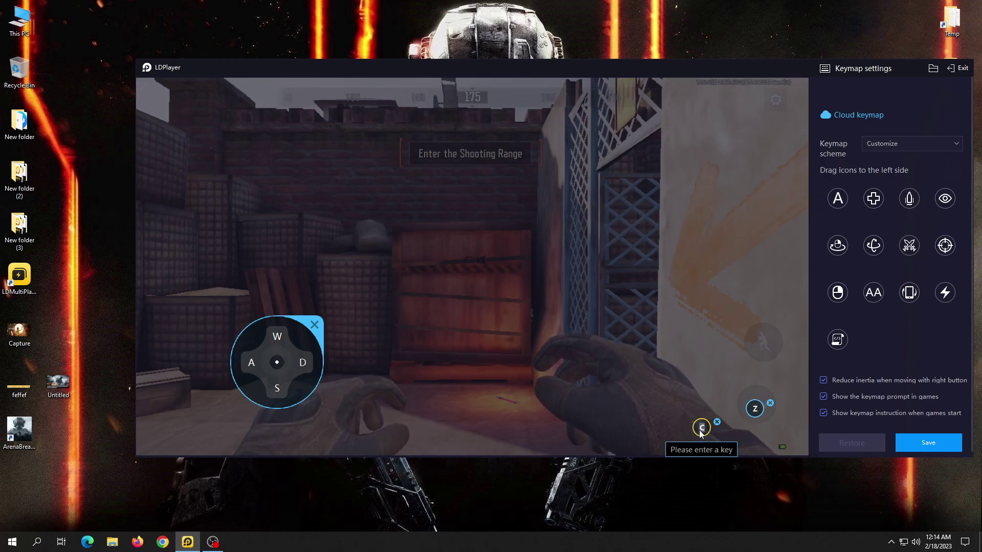
{"action": "key", "text": "space"}
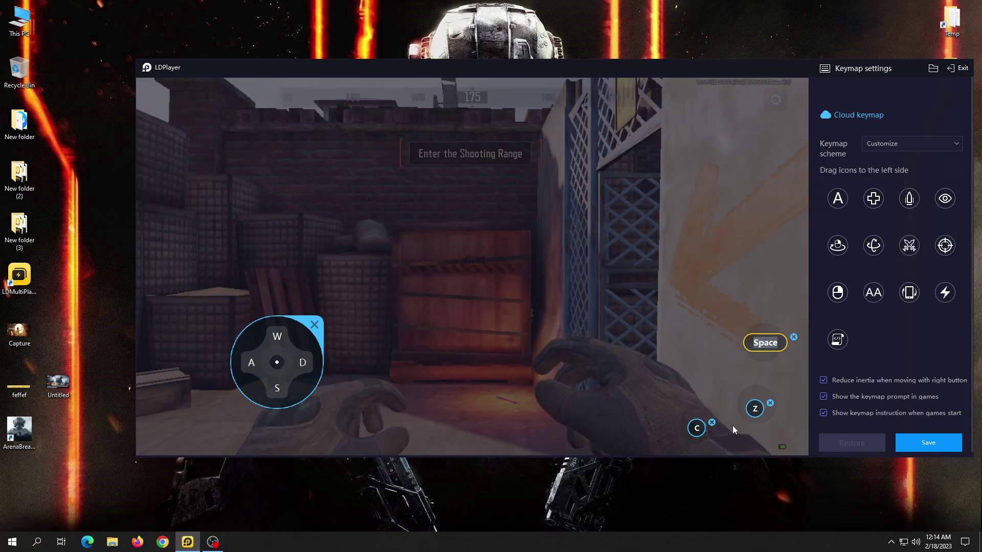
{"action": "left_click", "coordinate": [929, 443]}
{"action": "left_click", "coordinate": [792, 176]}
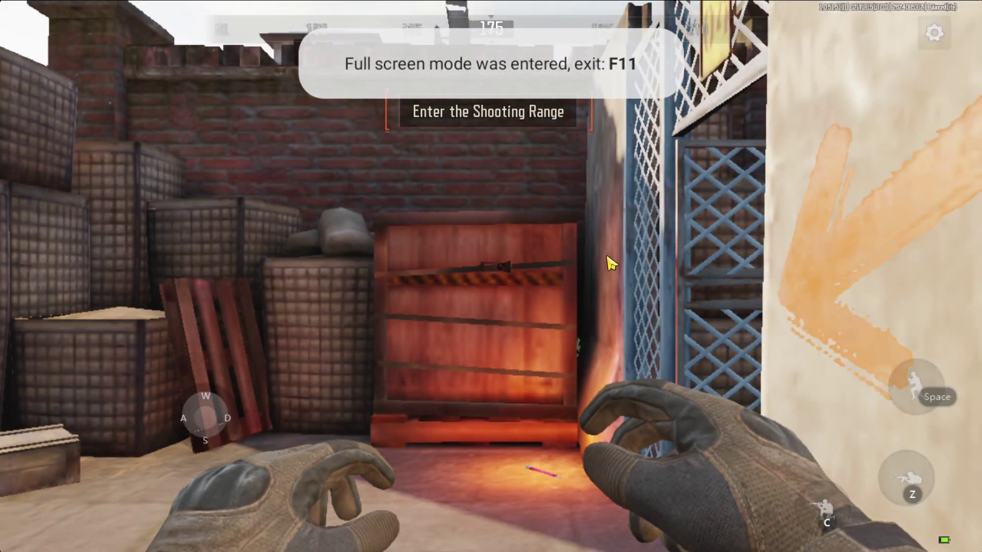
{"action": "key", "text": "F11"}
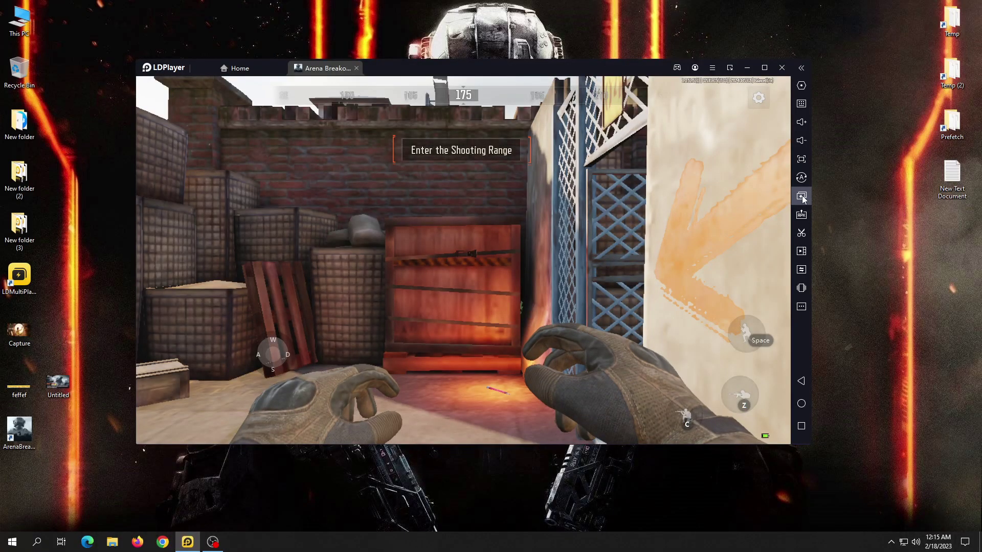
Step: Add a mouse-look aim key to the game view and save the keymap
{"action": "left_click", "coordinate": [802, 197]}
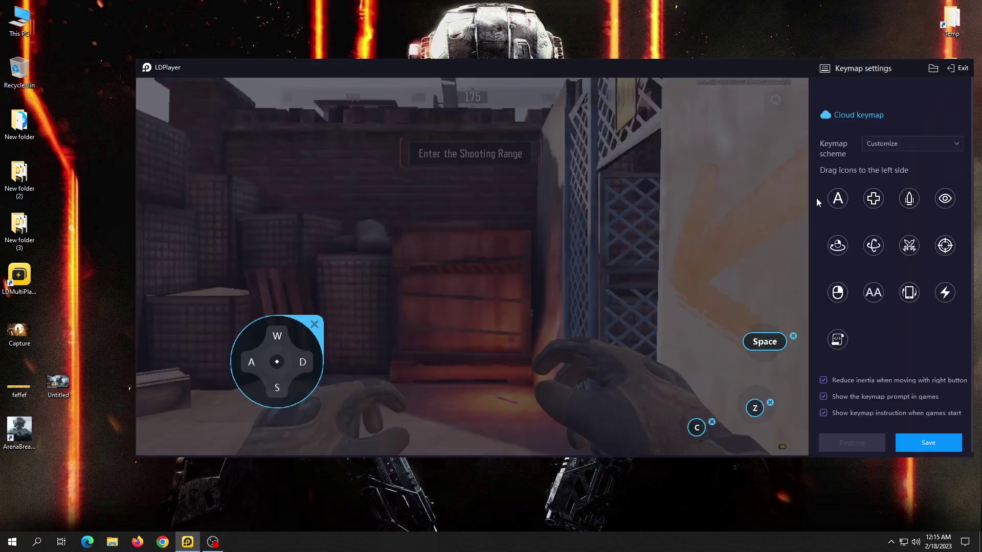
{"action": "mouse_move", "coordinate": [944, 262]}
{"action": "left_mouse_down"}
{"action": "mouse_move", "coordinate": [558, 251]}
{"action": "mouse_move", "coordinate": [517, 227]}
{"action": "left_mouse_up"}
{"action": "left_click", "coordinate": [571, 267]}
{"action": "left_click", "coordinate": [928, 443]}
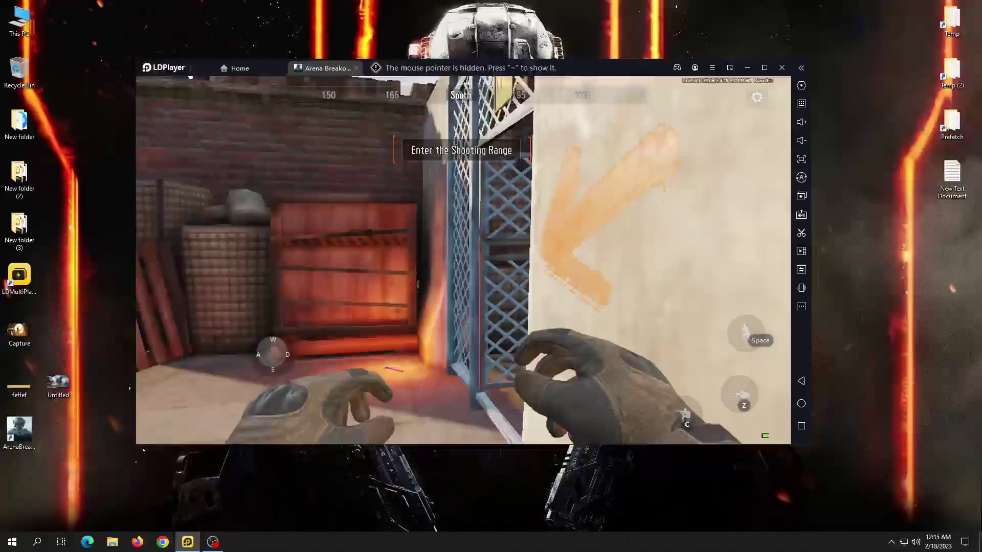
Step: Walk forward to the workbench and pick up the AK 74N Assault Rifle
{"action": "key", "text": "w"}
{"action": "key", "text": "w"}
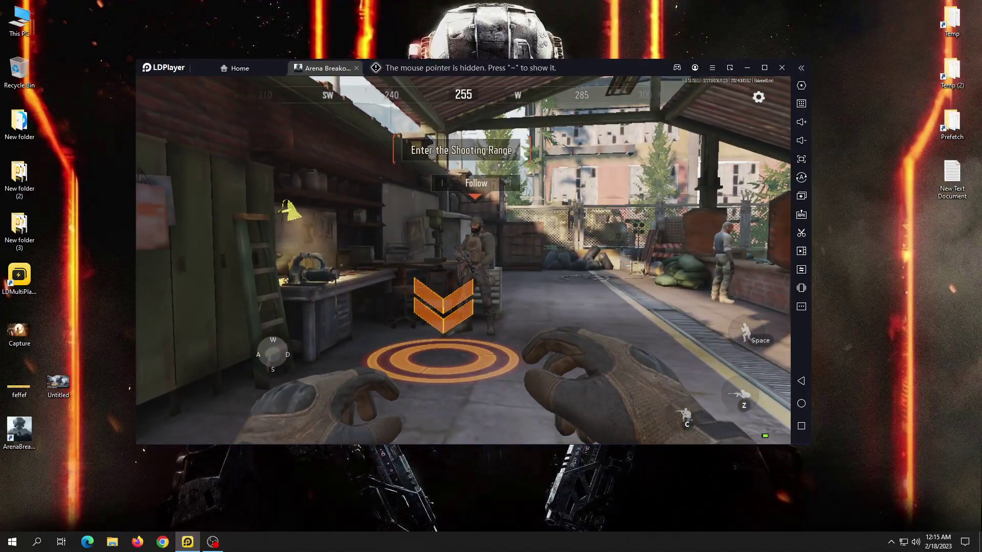
{"action": "key", "text": "F11"}
{"action": "key", "text": "w"}
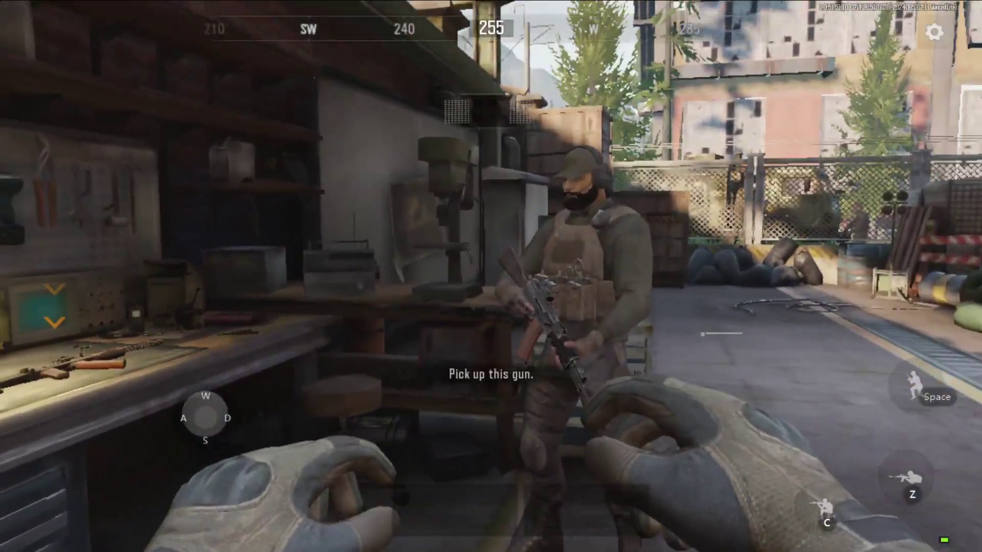
{"action": "key", "text": "w"}
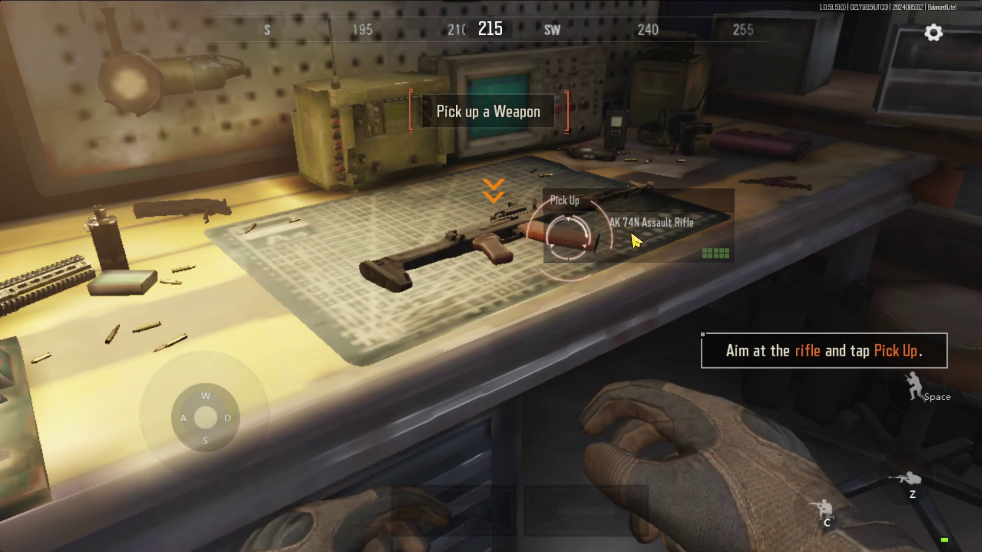
{"action": "left_click", "coordinate": [628, 239]}
{"action": "left_click_drag", "start_coordinate": [593, 263], "coordinate": [726, 220]}
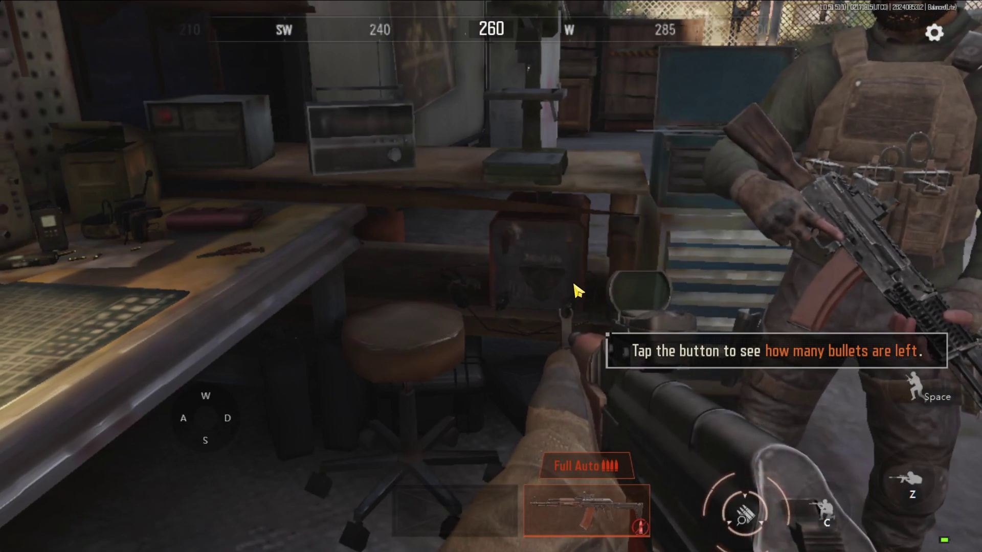
{"action": "key", "text": "F11"}
Step: Place a new tap key on the magazine-check button and save the keymap
{"action": "left_click", "coordinate": [802, 104]}
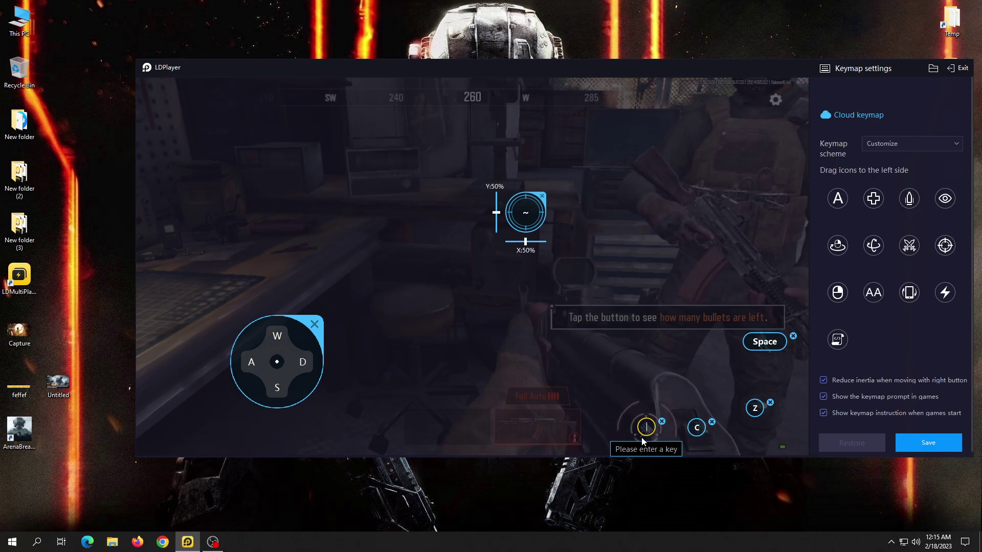
{"action": "left_click", "coordinate": [919, 440]}
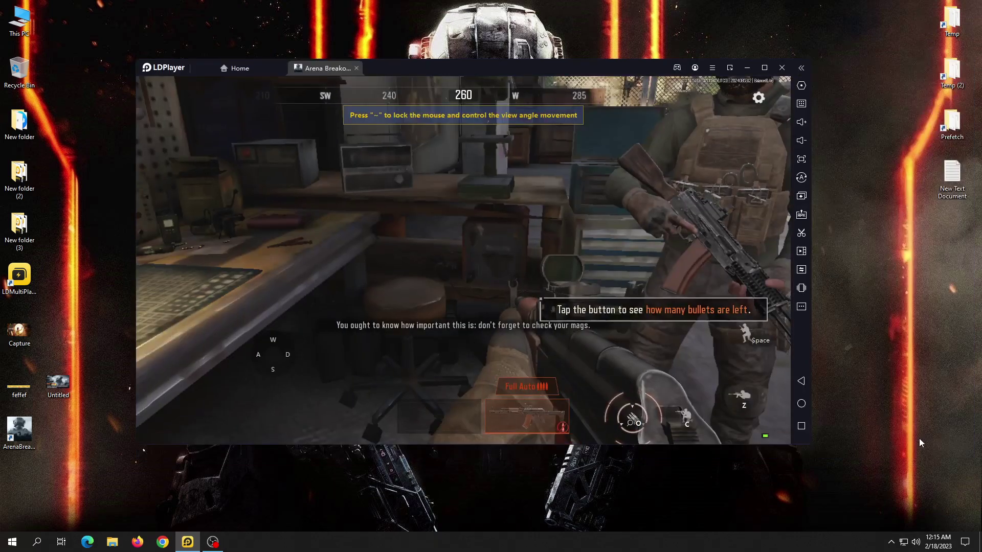
Step: In full screen, check remaining bullets with O and back away from the soldier
{"action": "left_click", "coordinate": [801, 159]}
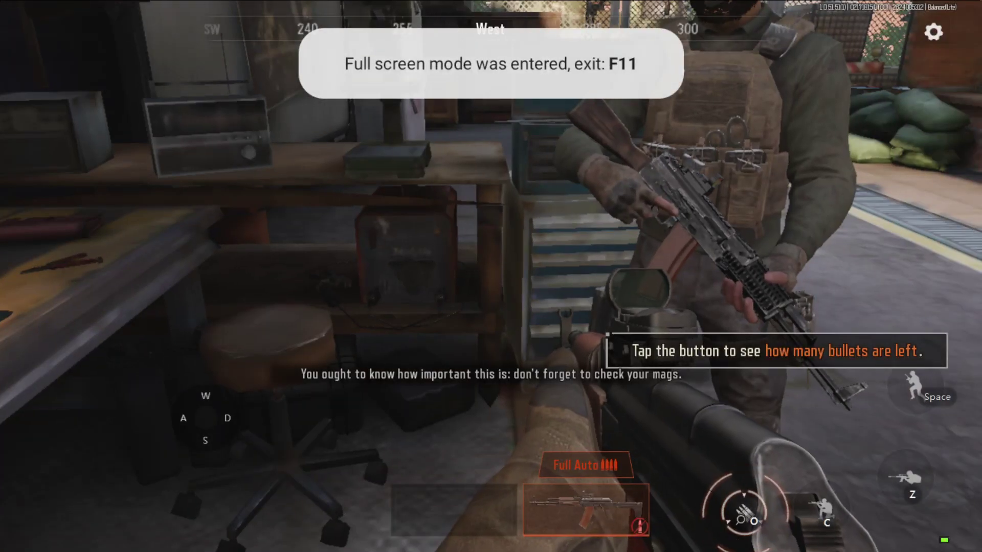
{"action": "key", "text": "o"}
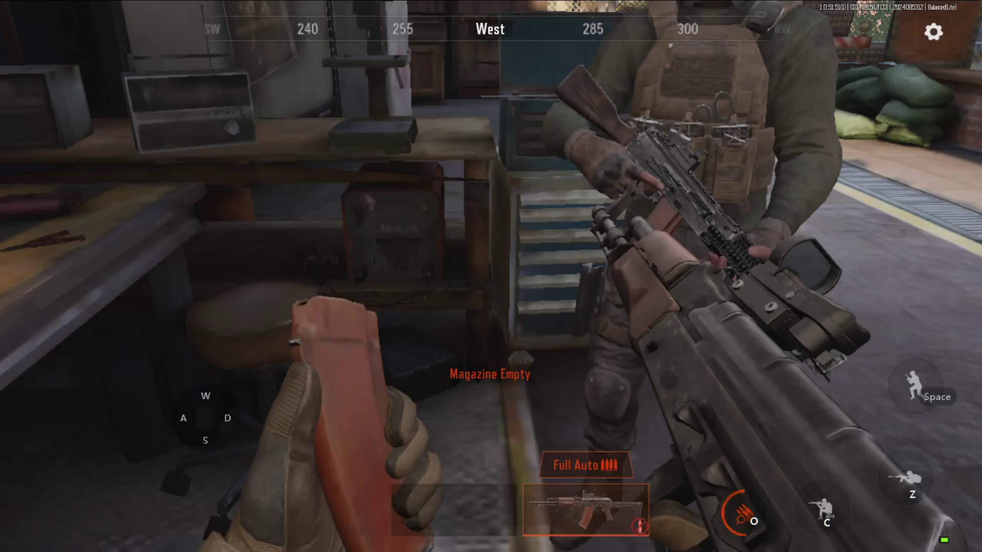
{"action": "key", "text": "s"}
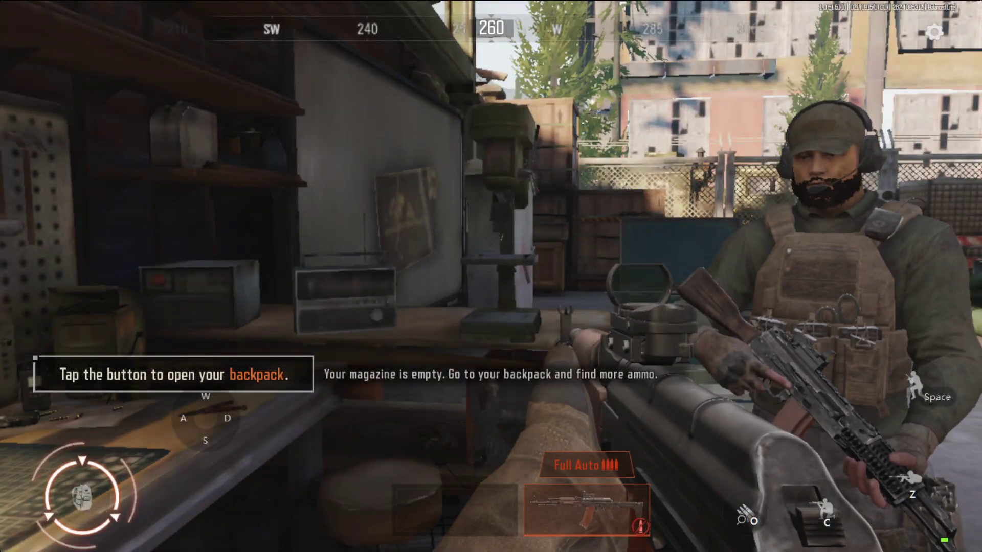
{"action": "key", "text": "F11"}
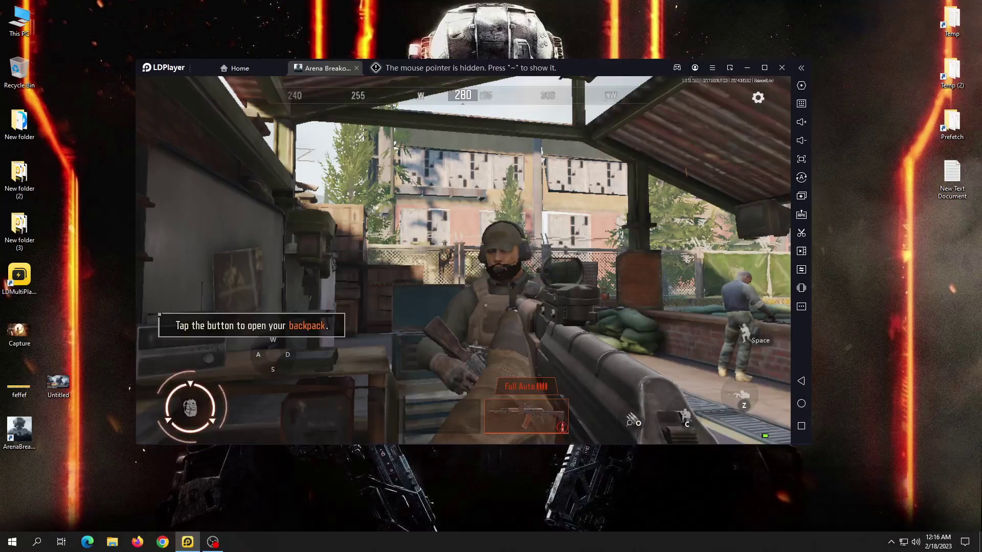
Step: Place a key on the backpack button, bind it to Tab, and save
{"action": "left_click", "coordinate": [801, 104]}
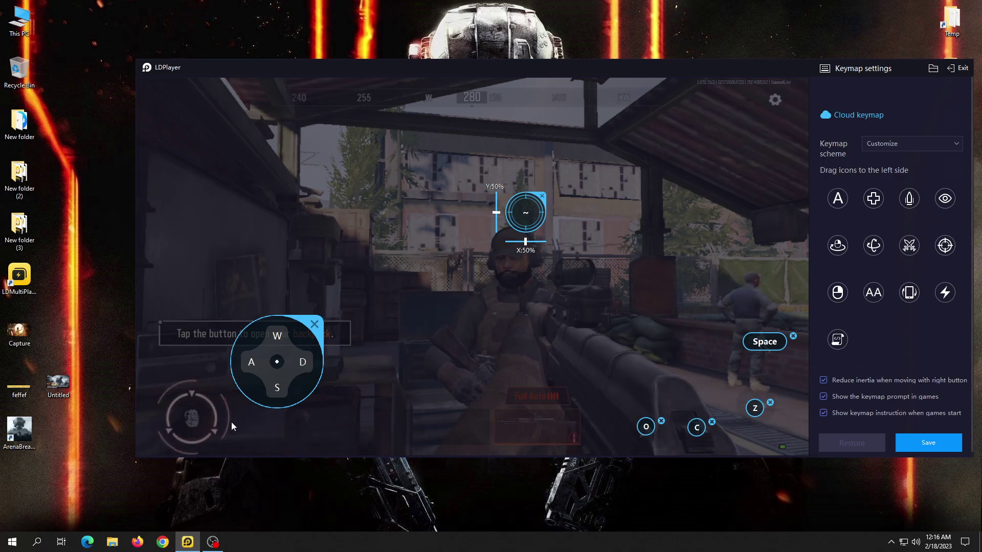
{"action": "left_click", "coordinate": [183, 416]}
{"action": "left_click_drag", "start_coordinate": [188, 421], "coordinate": [193, 424]}
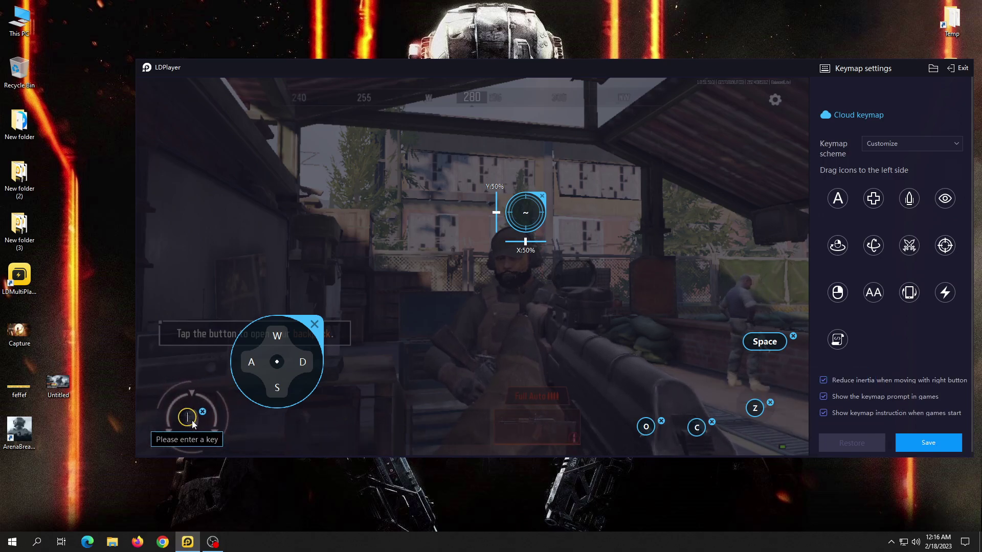
{"action": "left_click", "coordinate": [928, 443]}
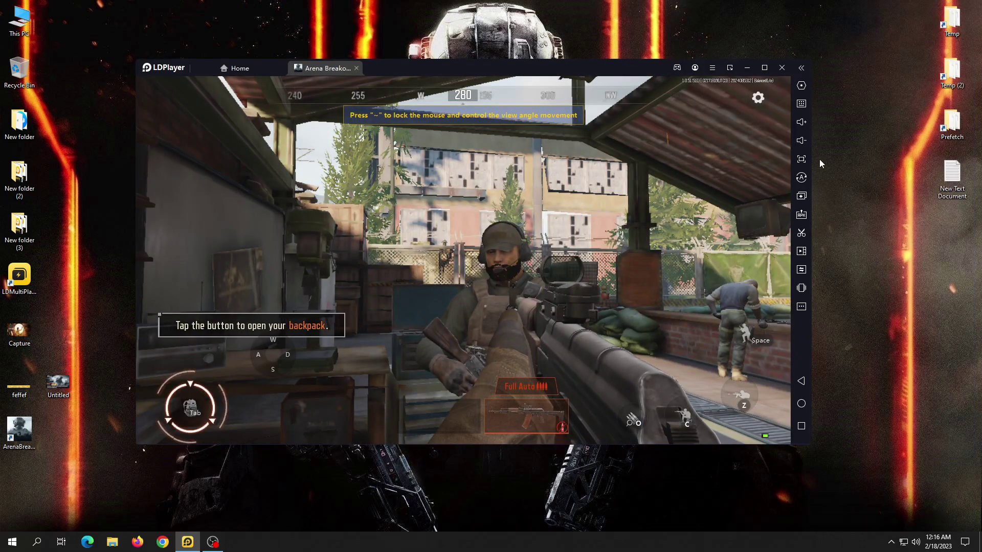
Step: Open the backpack with Tab and unlock the view to interact with it
{"action": "key", "text": "F11"}
{"action": "key", "text": "grave"}
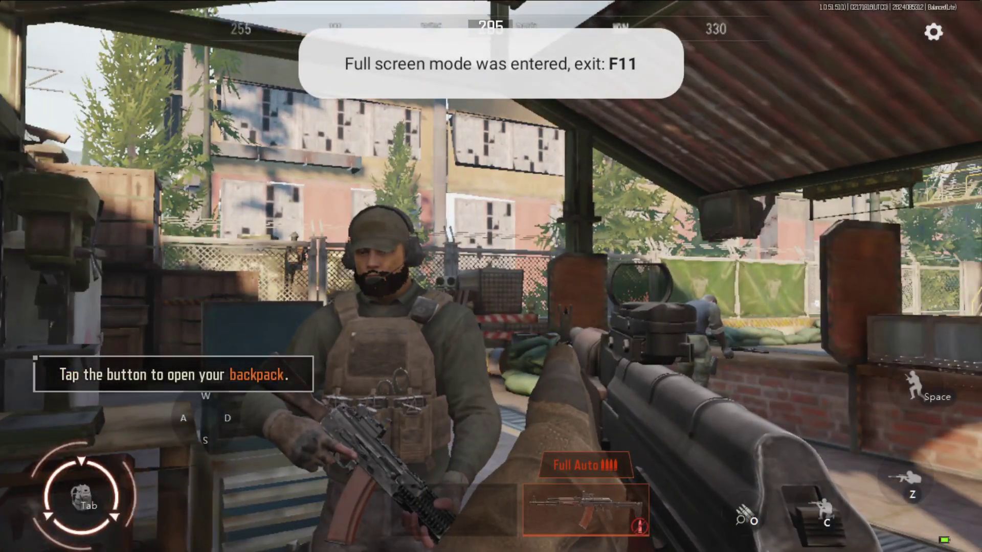
{"action": "key", "text": "Tab"}
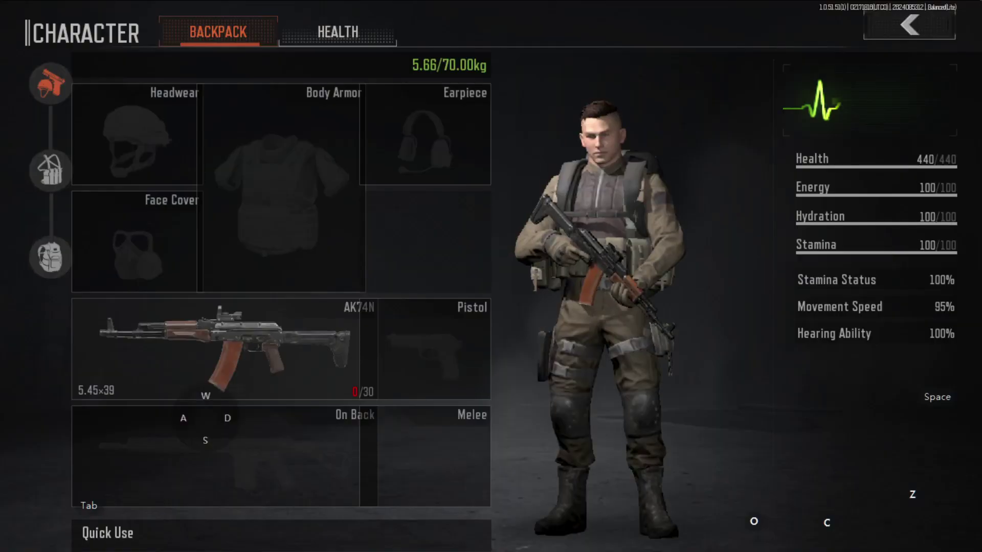
{"action": "key", "text": "F11"}
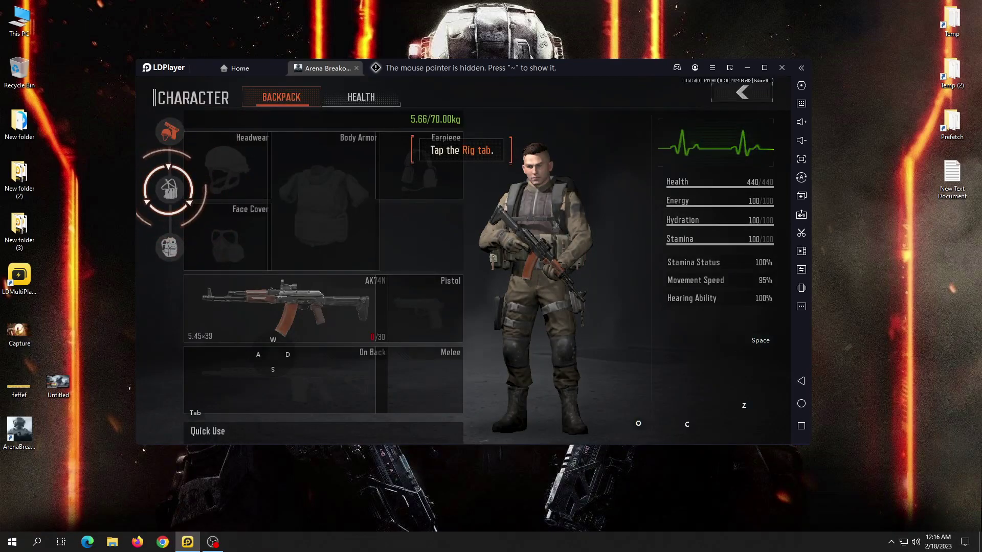
{"action": "key", "text": "grave"}
Step: Fill the rig's AK74 magazine with 5.45x39 BP ammo and dismiss the loading tutorial
{"action": "left_click", "coordinate": [189, 201]}
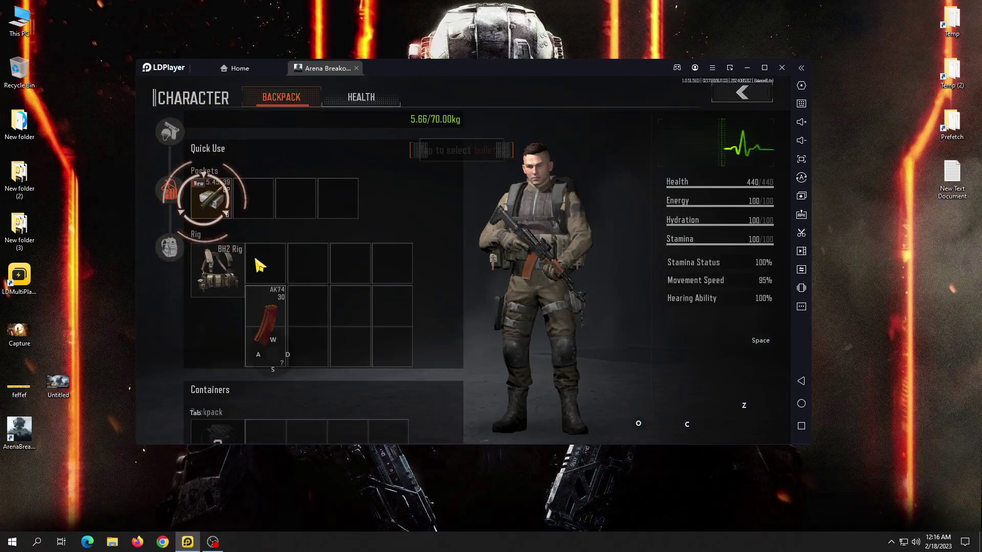
{"action": "left_click", "coordinate": [227, 212]}
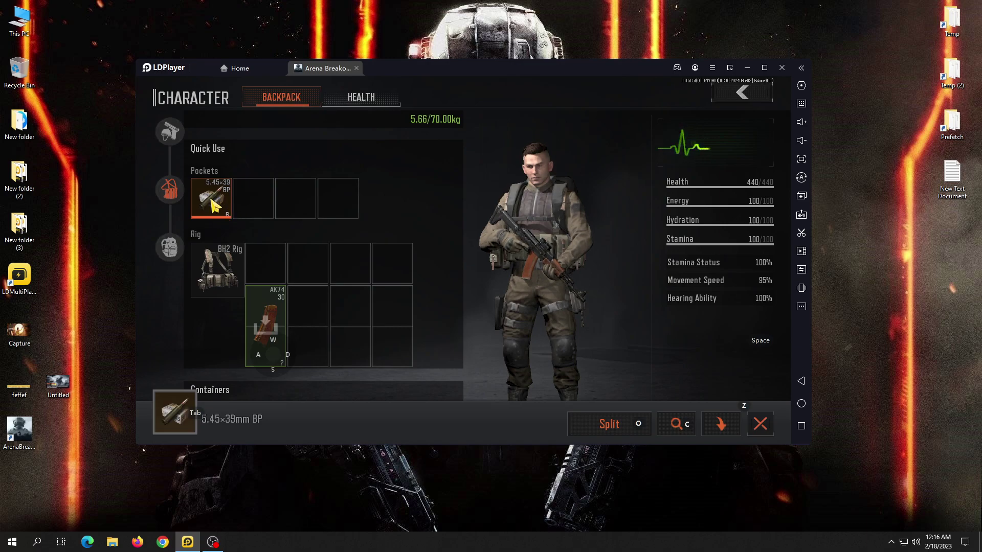
{"action": "left_click", "coordinate": [255, 290]}
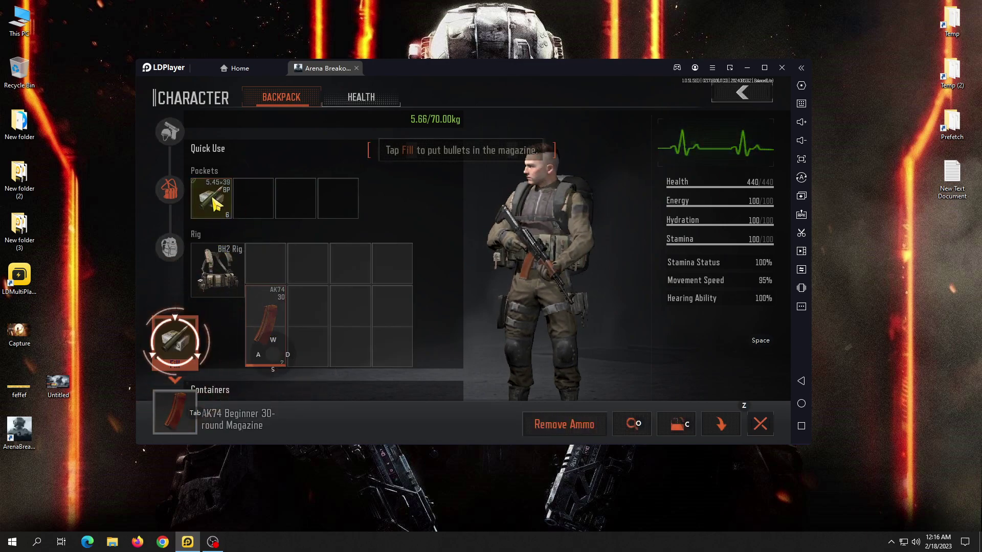
{"action": "left_click", "coordinate": [179, 365]}
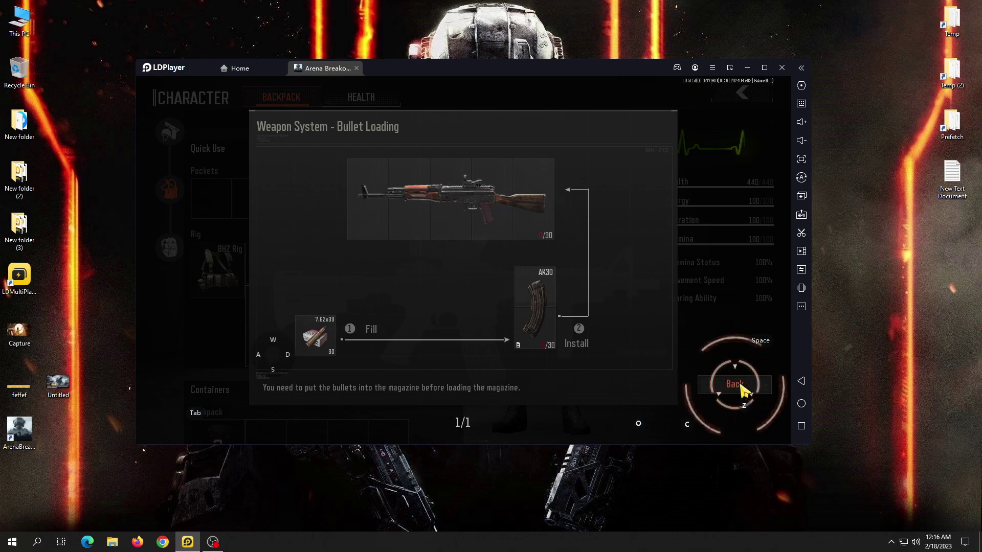
{"action": "left_click", "coordinate": [741, 393]}
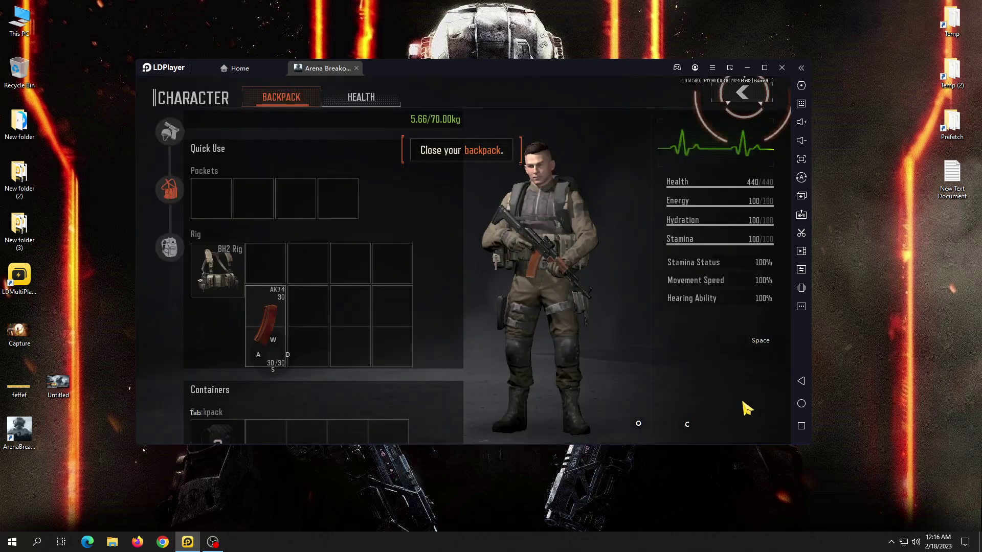
Step: Close the backpack, then map R to the reload button and save the keymap
{"action": "left_click", "coordinate": [741, 93]}
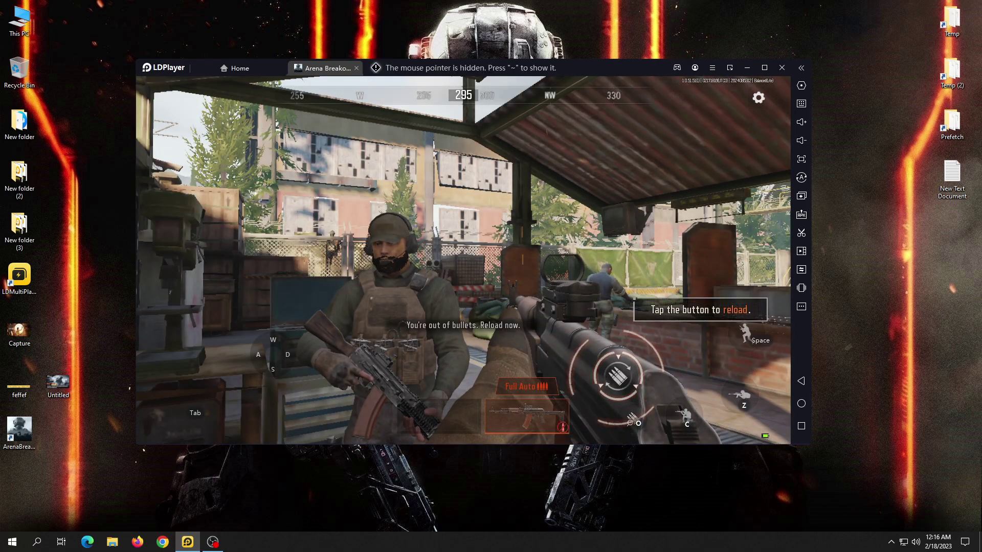
{"action": "key", "text": "grave"}
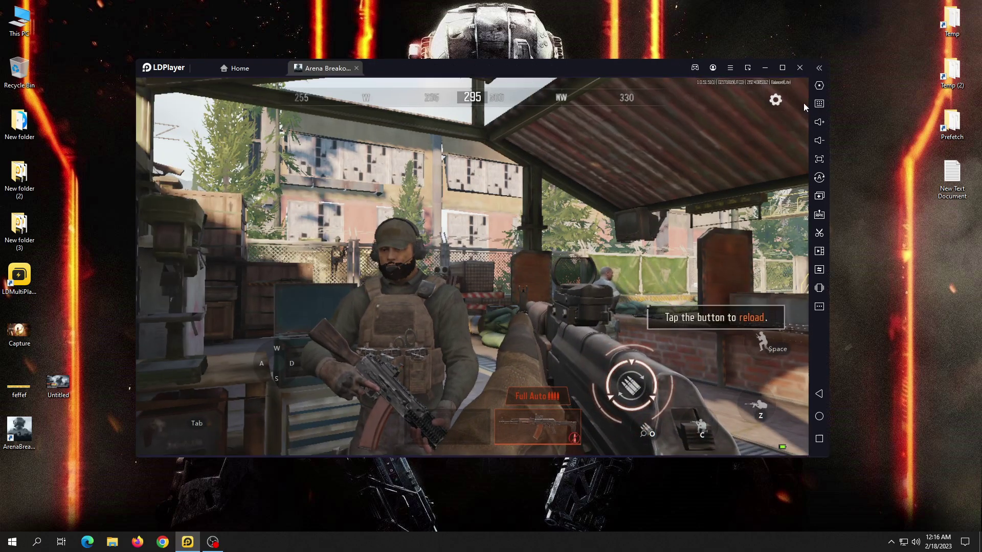
{"action": "left_click", "coordinate": [819, 103]}
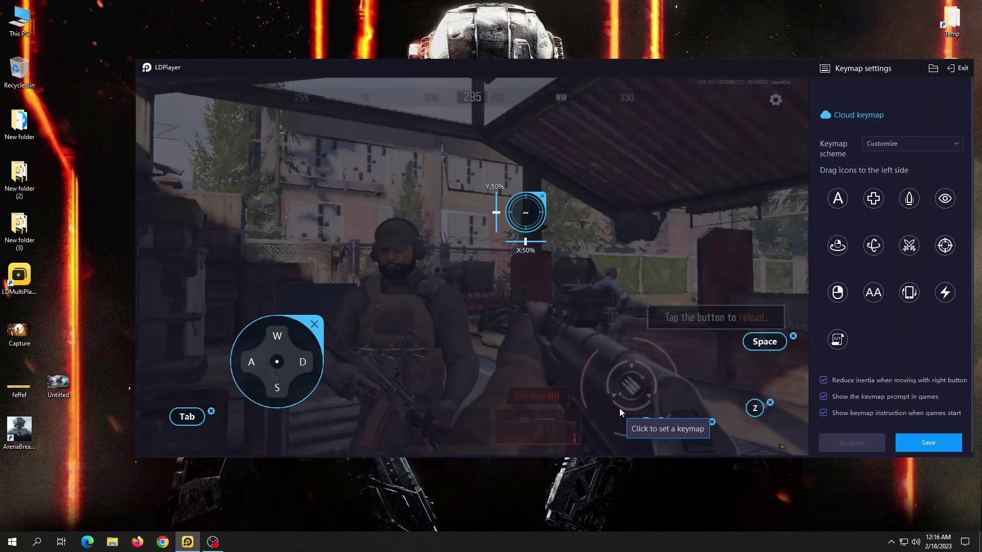
{"action": "left_click", "coordinate": [624, 391]}
{"action": "left_click_drag", "start_coordinate": [626, 391], "coordinate": [630, 388]}
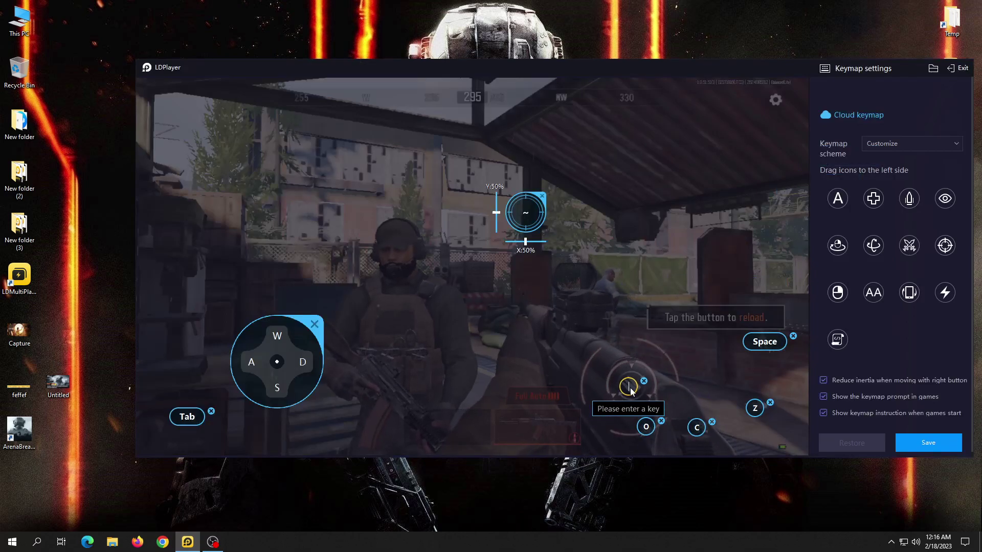
{"action": "left_click", "coordinate": [905, 438]}
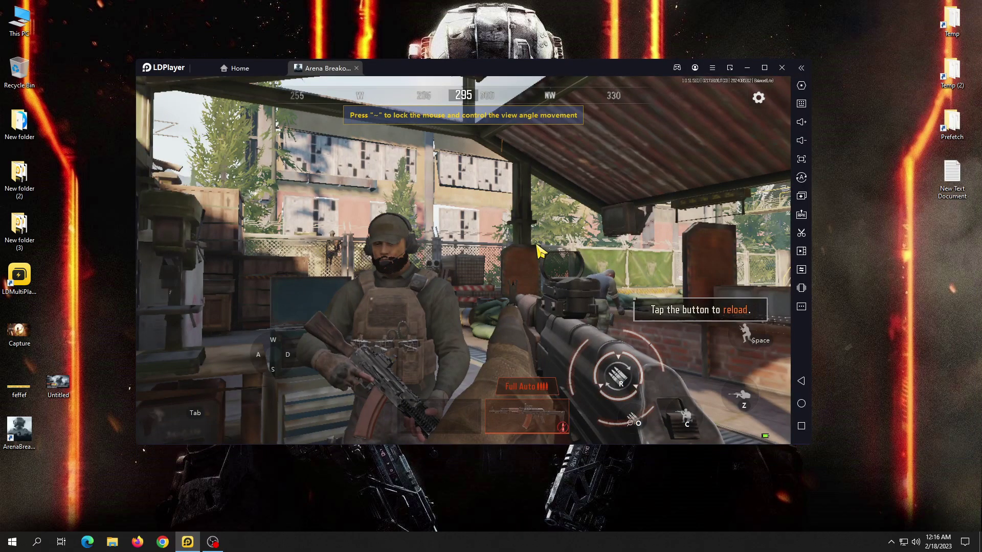
Step: Reload the rifle with R and walk with W, D and A to the firing position
{"action": "key", "text": "grave"}
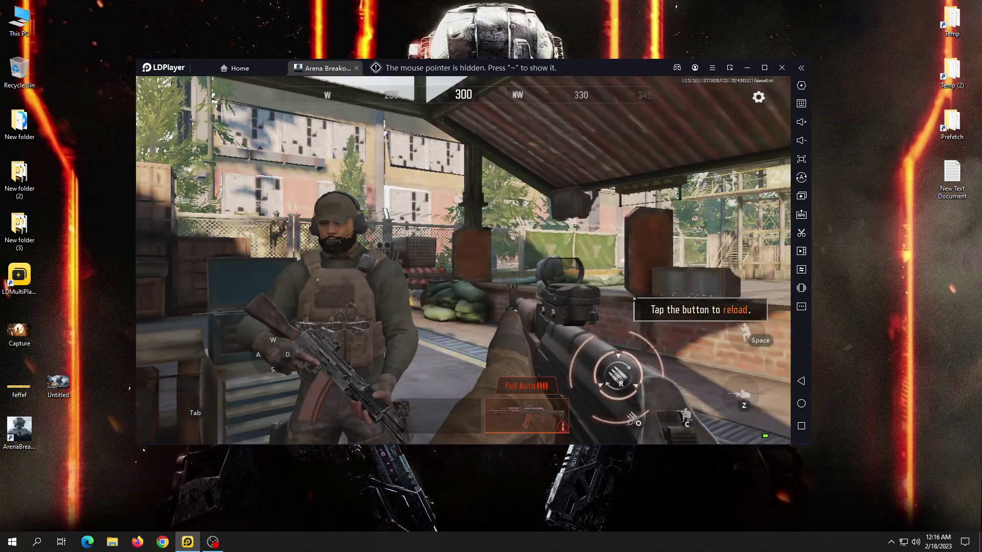
{"action": "key", "text": "r"}
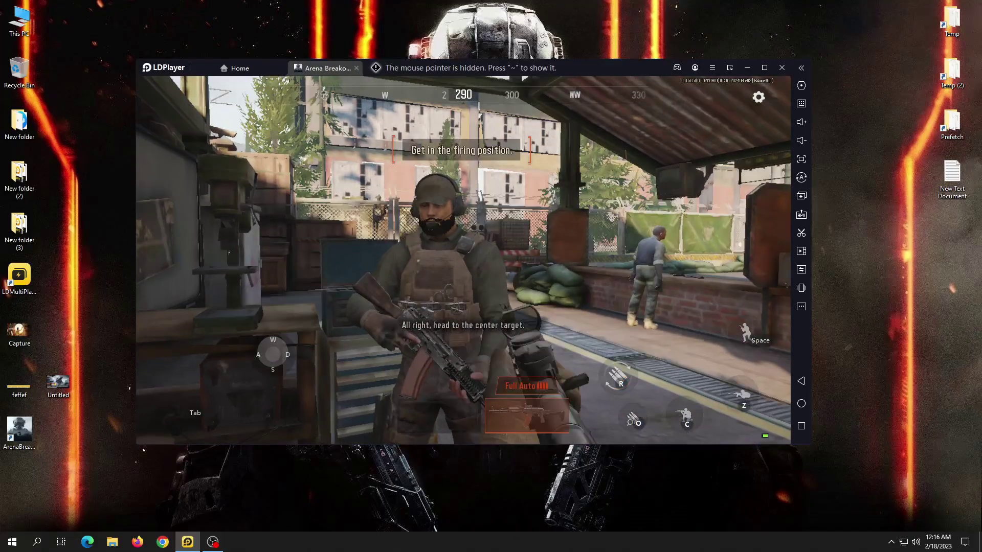
{"action": "key", "text": "w"}
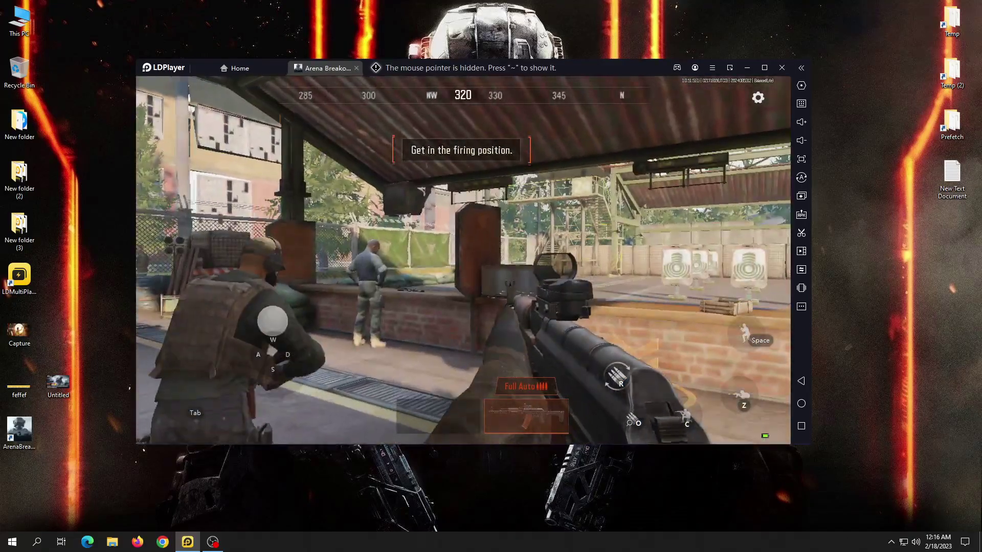
{"action": "key", "text": "d"}
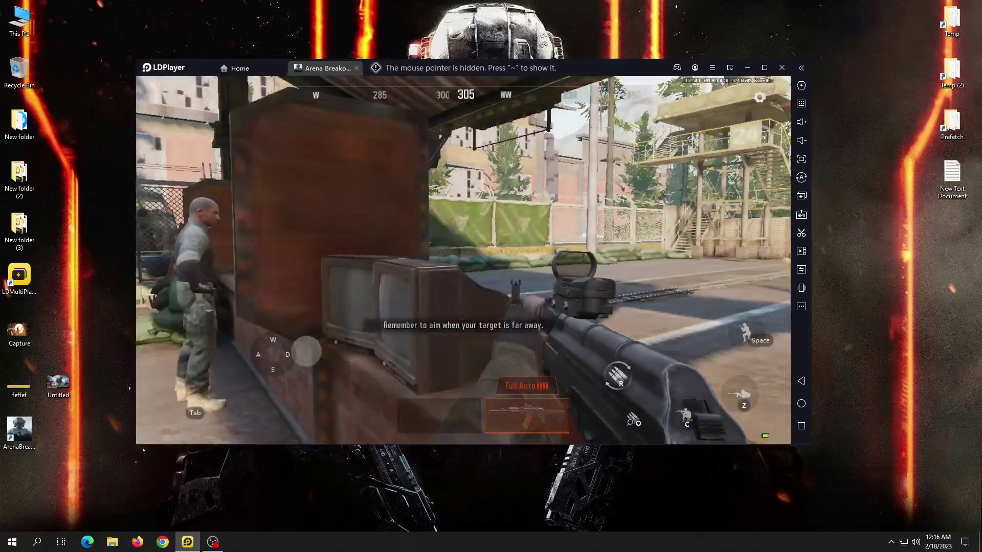
{"action": "key", "text": "a"}
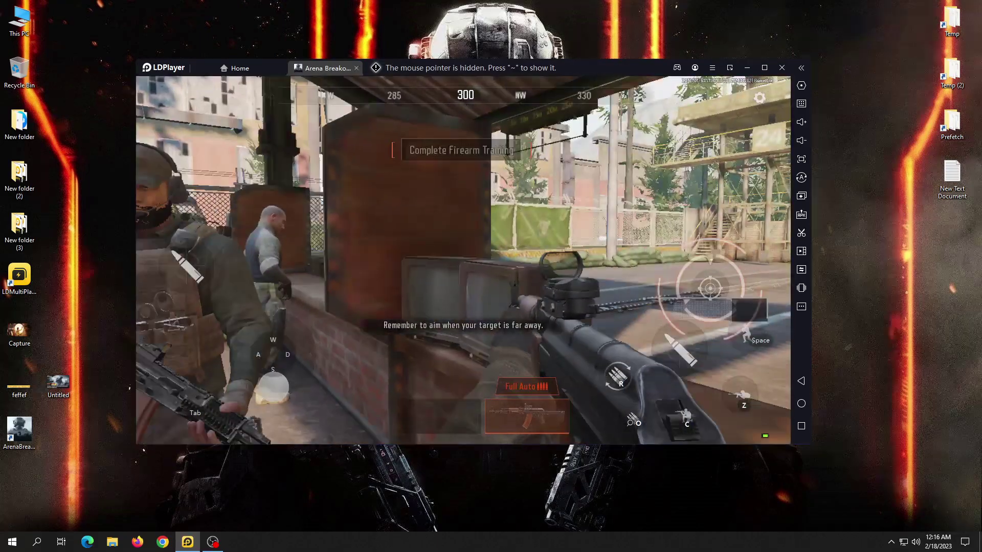
{"action": "key", "text": "grave"}
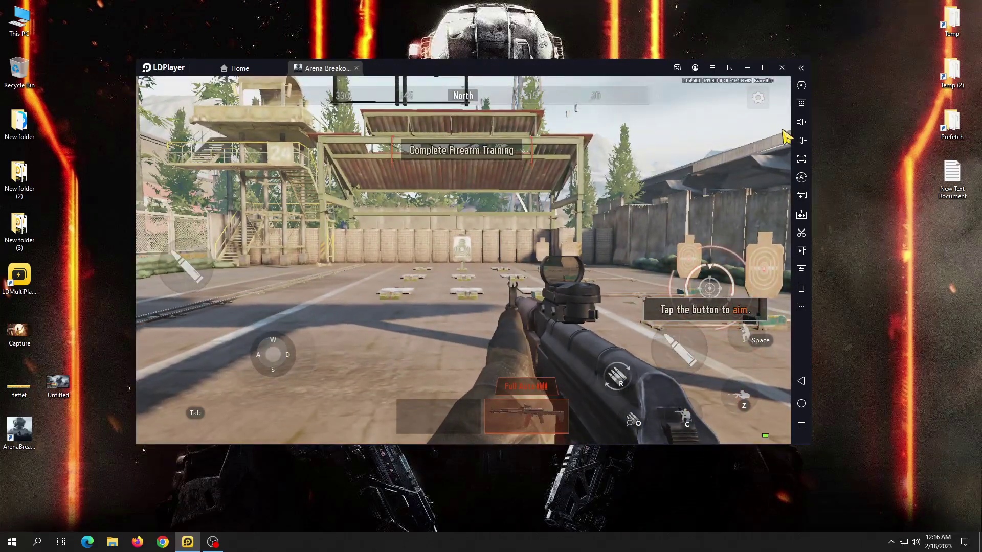
Step: Bind the right mouse button to the aim button and save
{"action": "left_click", "coordinate": [801, 103]}
{"action": "left_click", "coordinate": [718, 289]}
{"action": "right_click", "coordinate": [720, 297]}
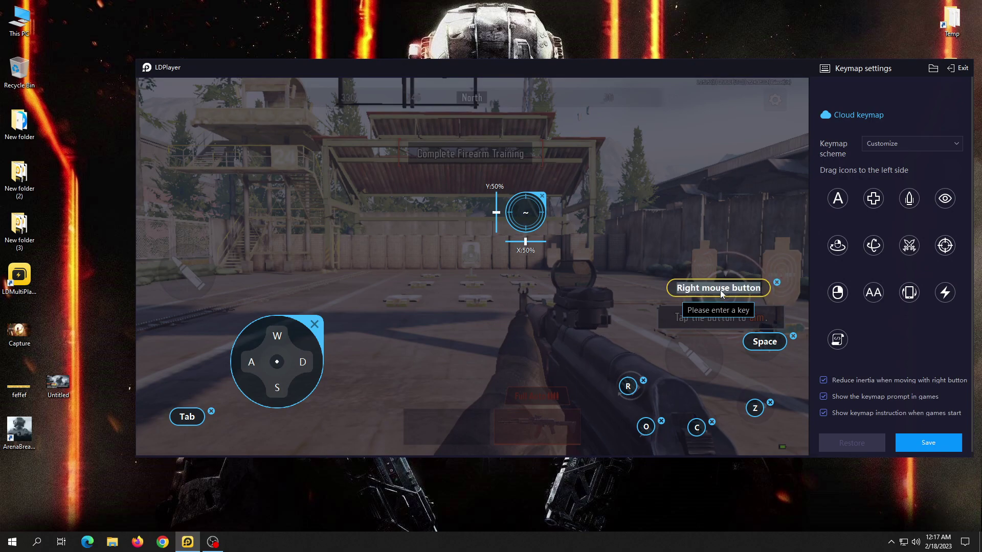
{"action": "left_click", "coordinate": [926, 442]}
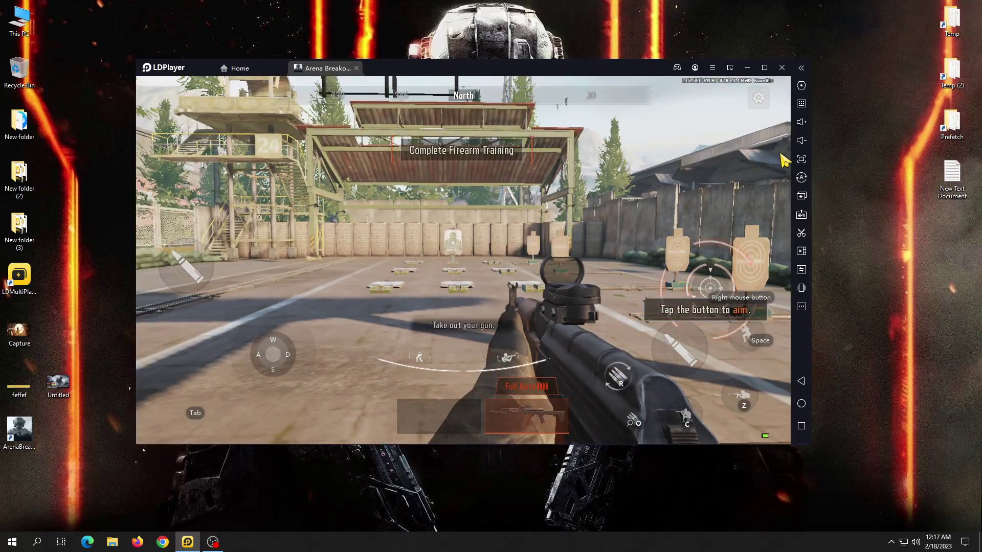
Step: Add a left-click fire control over the shoot button and save
{"action": "left_click", "coordinate": [802, 105]}
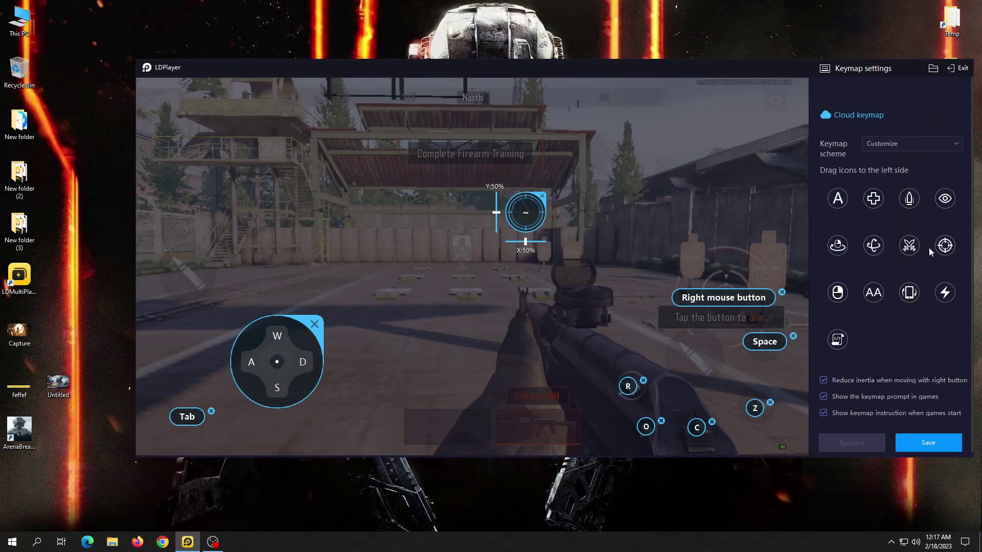
{"action": "left_click_drag", "start_coordinate": [757, 338], "coordinate": [699, 363]}
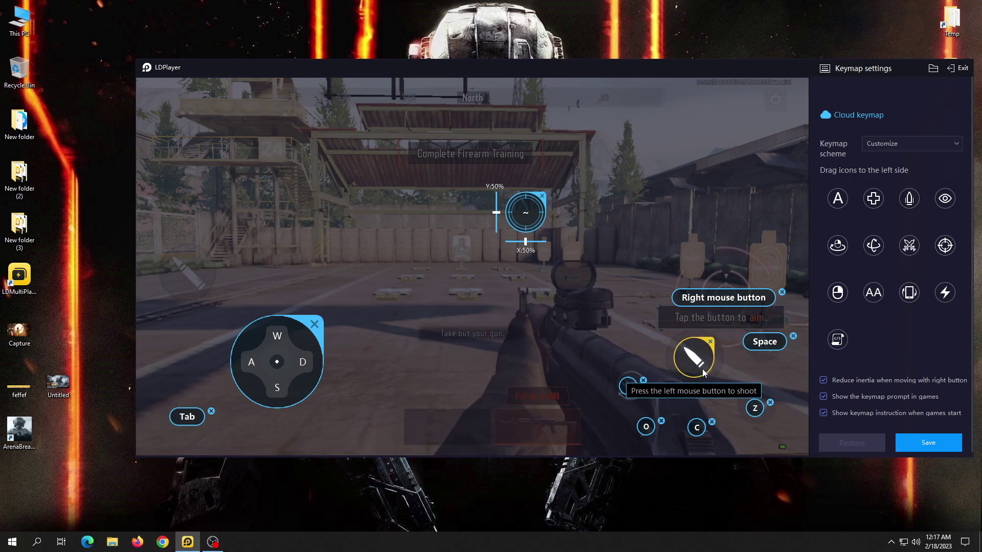
{"action": "left_click", "coordinate": [927, 439]}
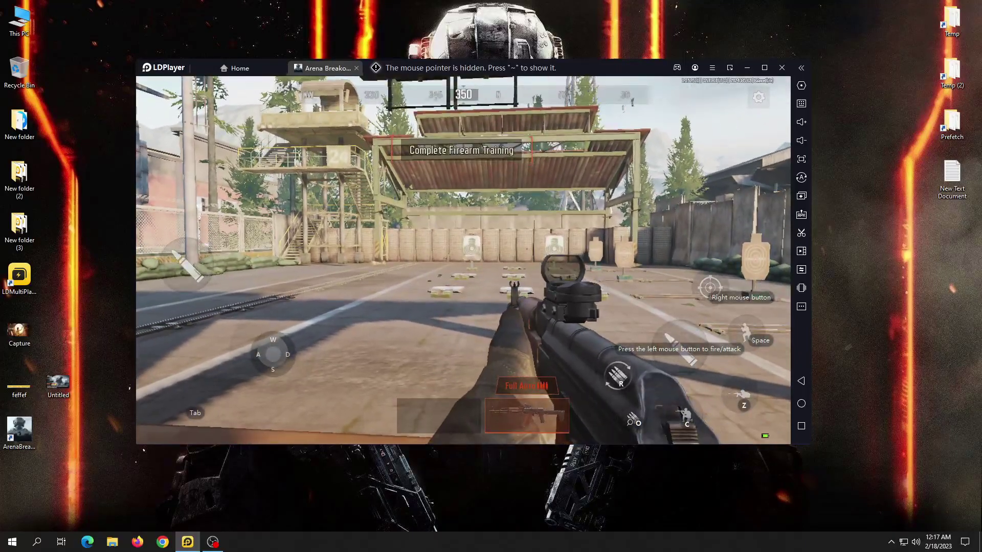
Step: Finish shooting the training targets so the M67 Frag Grenade becomes the next pickup
{"action": "mouse_move", "coordinate": [491, 276]}
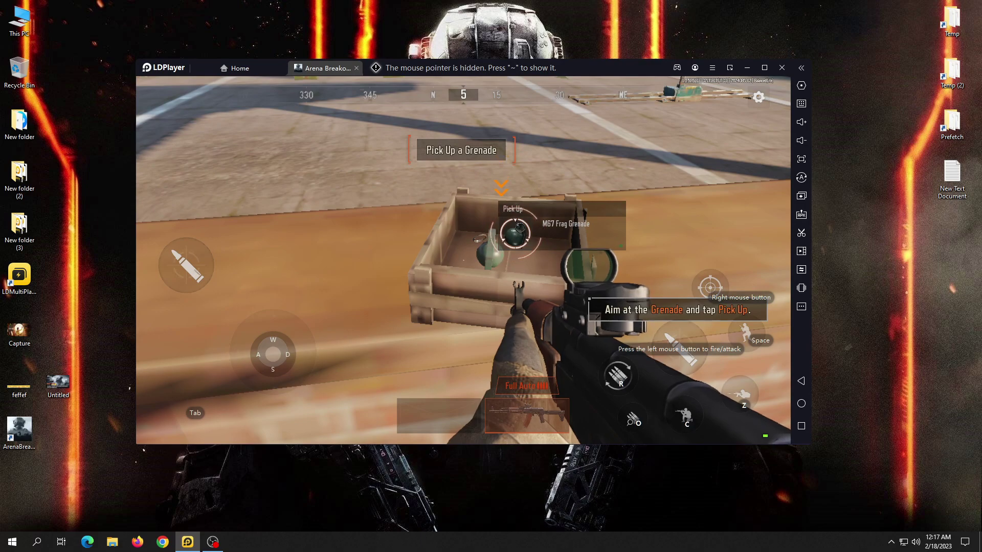
Step: Add an F key binding to the Pick Up prompt and pick up the grenade
{"action": "key", "text": "grave"}
{"action": "left_click", "coordinate": [802, 103]}
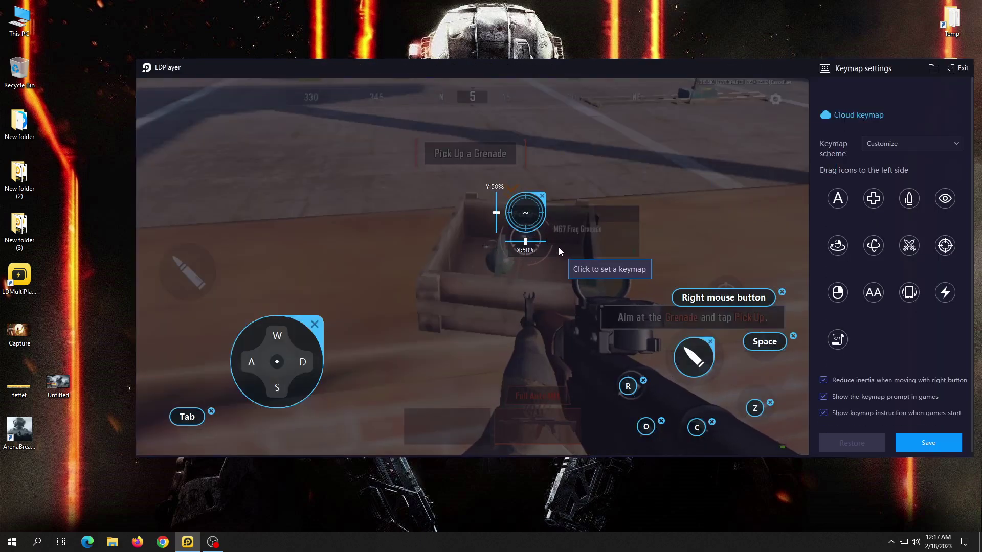
{"action": "left_click_drag", "start_coordinate": [526, 213], "coordinate": [704, 245]}
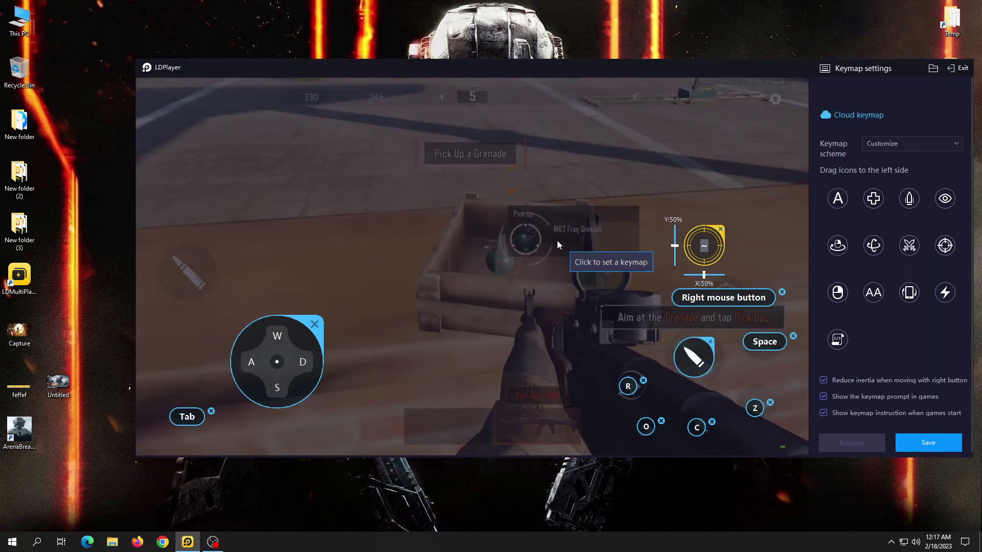
{"action": "left_click", "coordinate": [526, 236]}
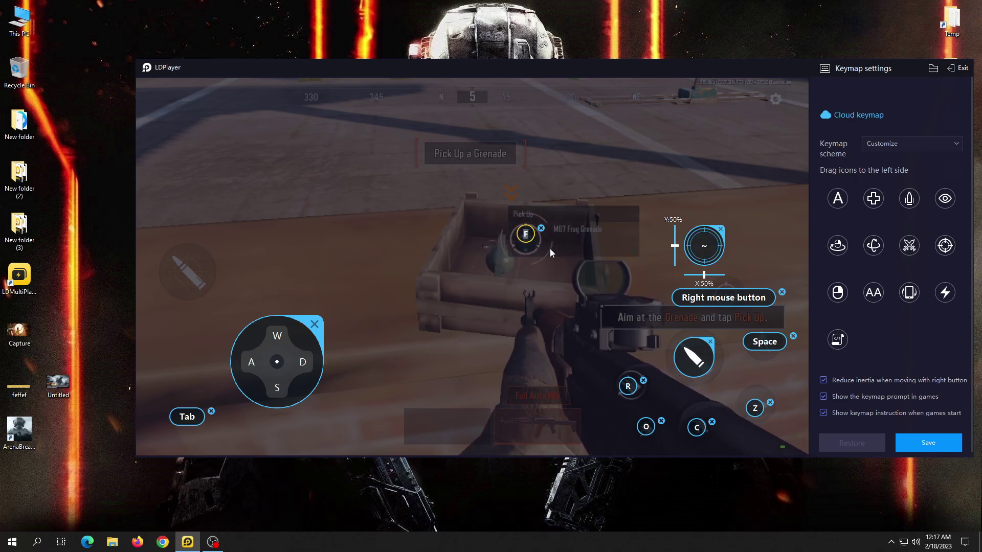
{"action": "left_click", "coordinate": [922, 444]}
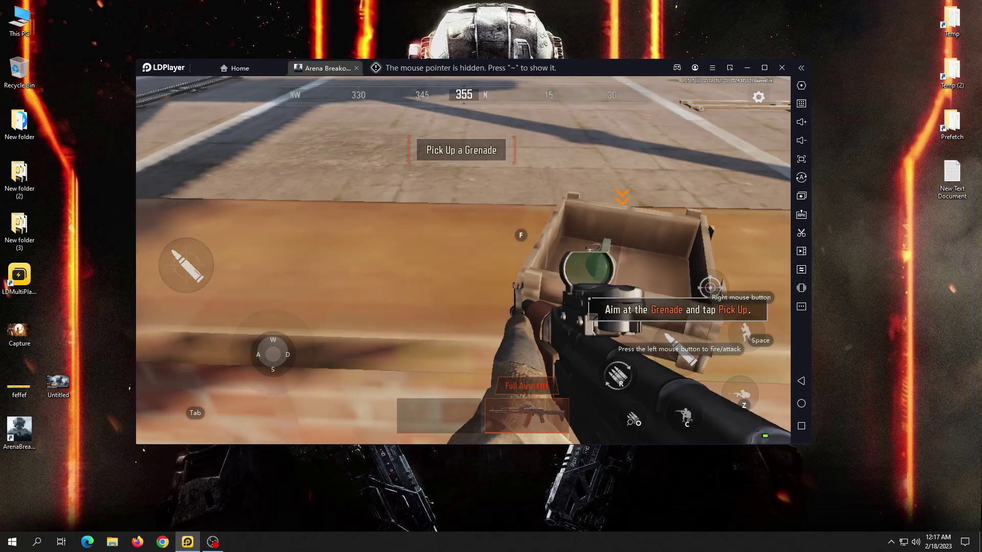
{"action": "key", "text": "f"}
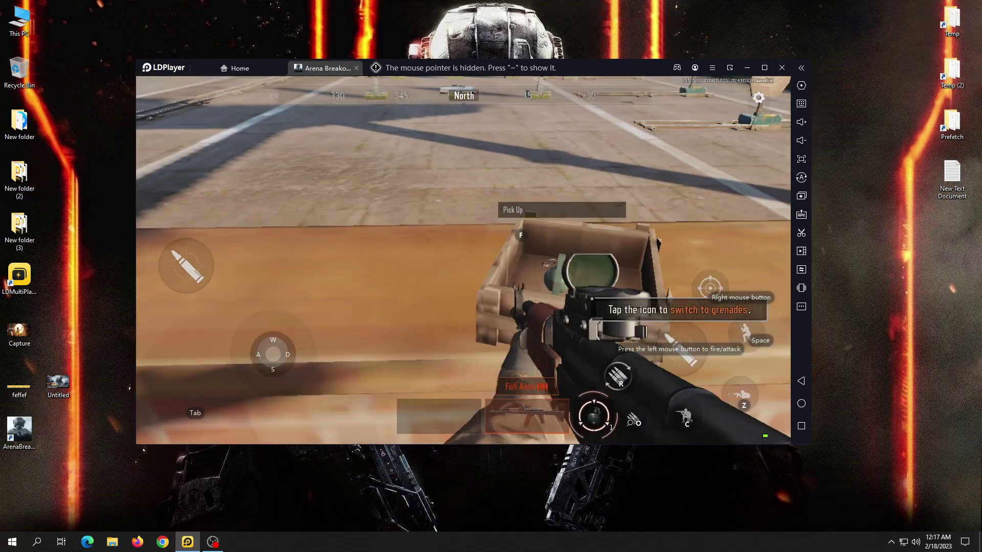
Step: Bind the G key to the grenade-switch control and save the keymap
{"action": "key", "text": "grave"}
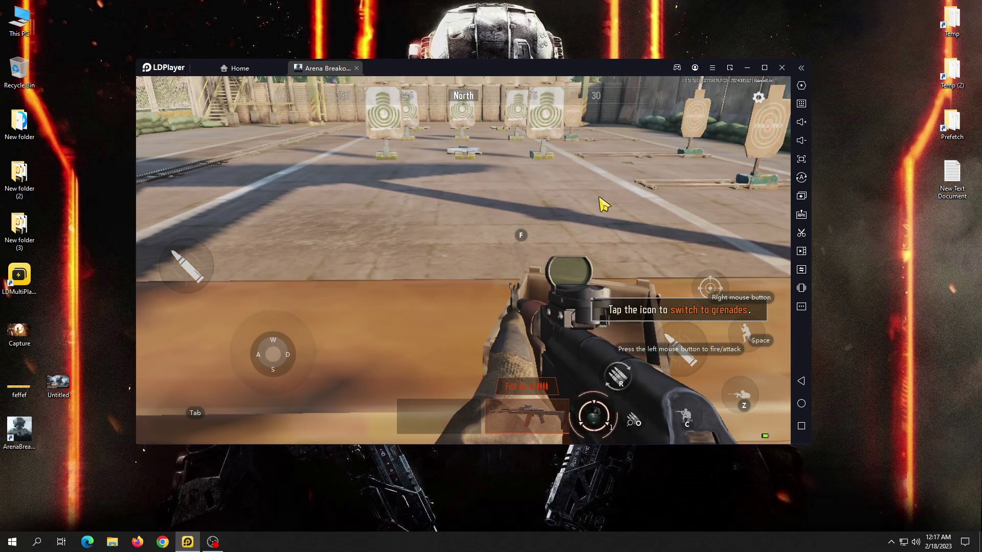
{"action": "left_click", "coordinate": [803, 105]}
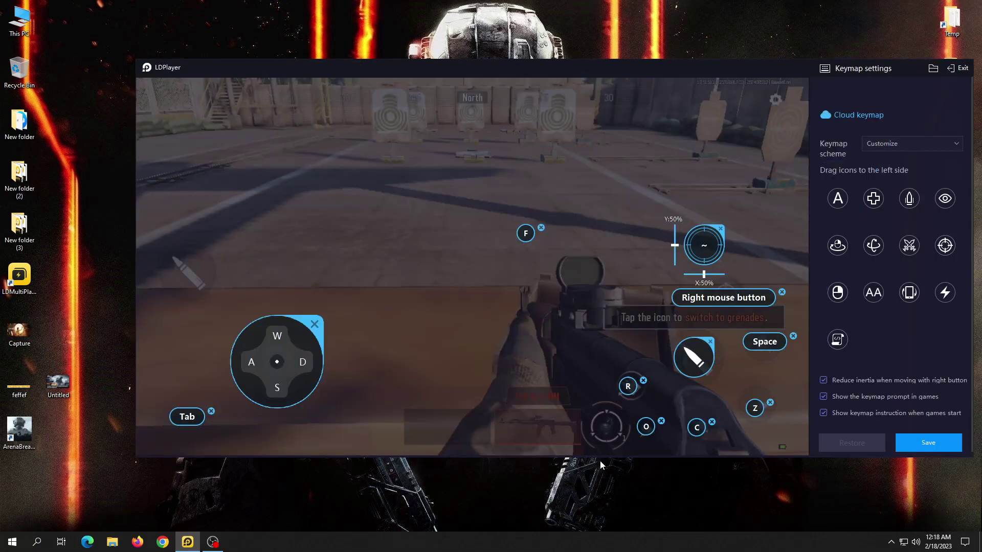
{"action": "left_click", "coordinate": [610, 430]}
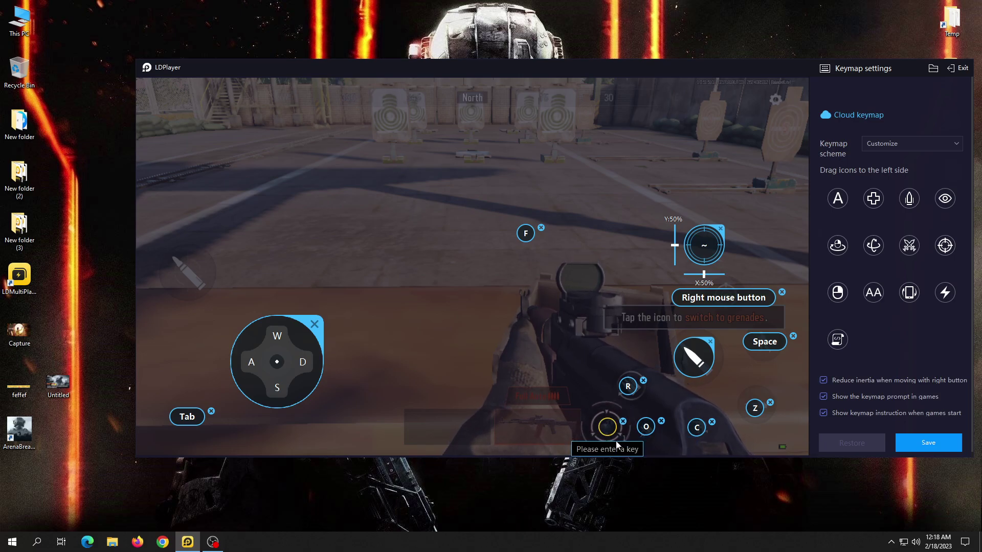
{"action": "type", "text": "g"}
{"action": "left_click", "coordinate": [929, 443]}
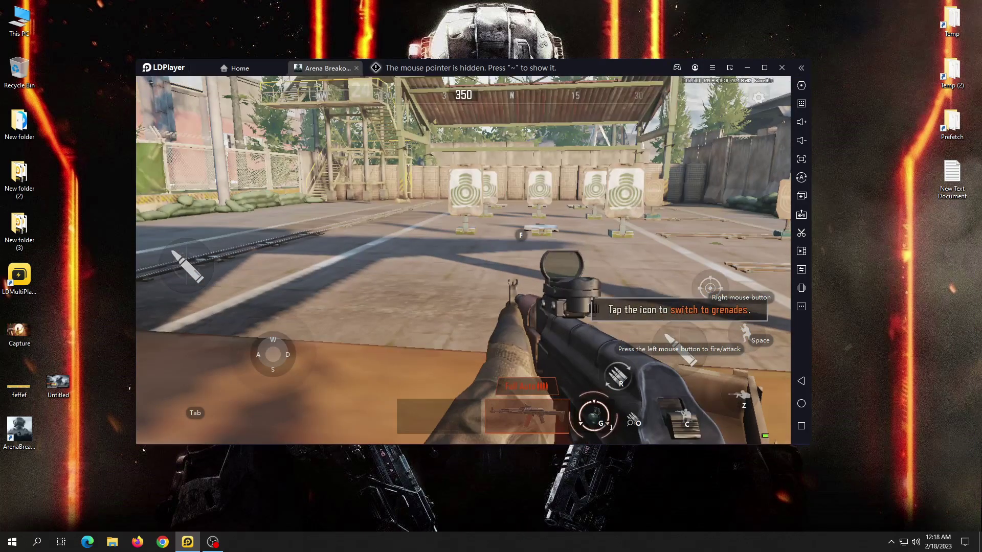
Step: Switch to the grenade with G and aim-throw it at the targets
{"action": "key", "text": "g"}
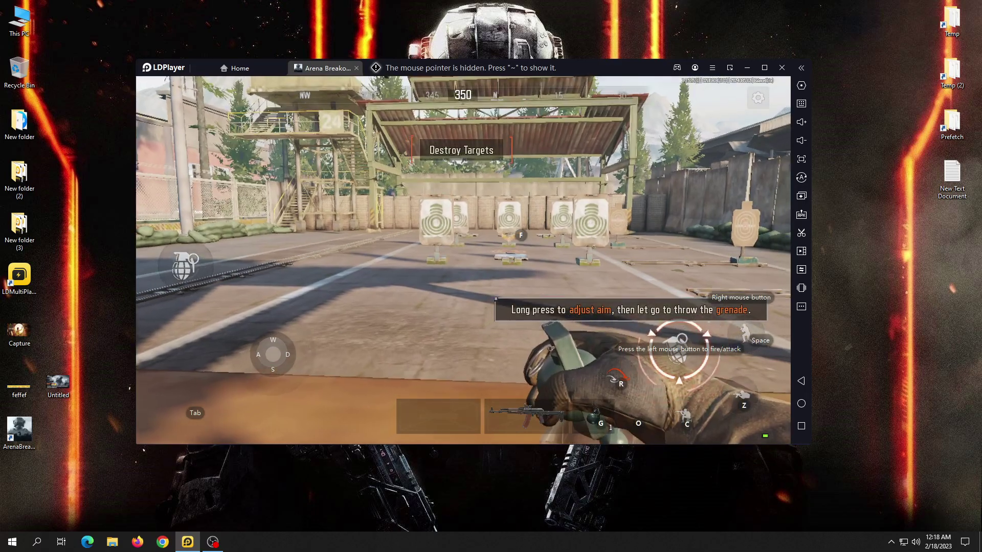
{"action": "right_click", "coordinate": [678, 352]}
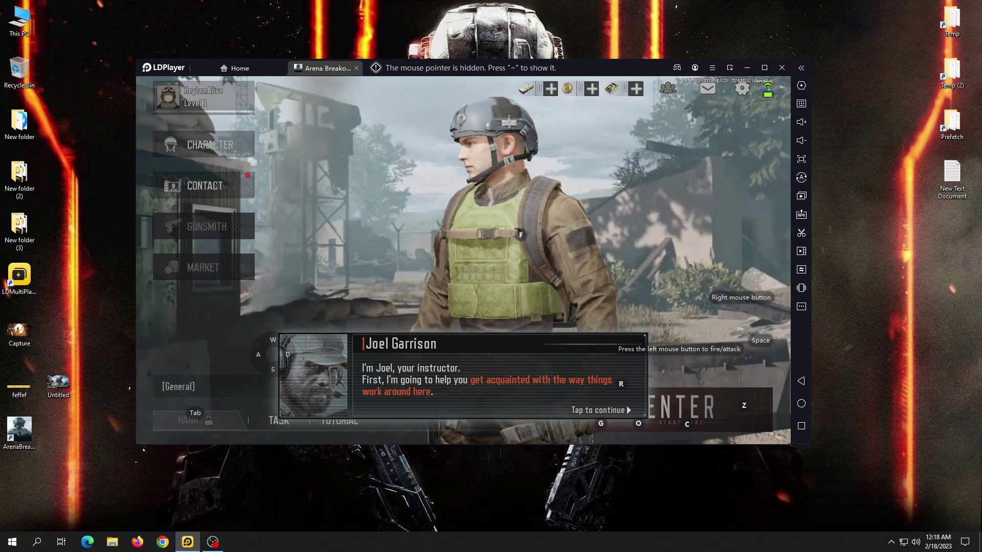
Step: Click through the instructor's introduction dialogue
{"action": "left_click", "coordinate": [612, 410]}
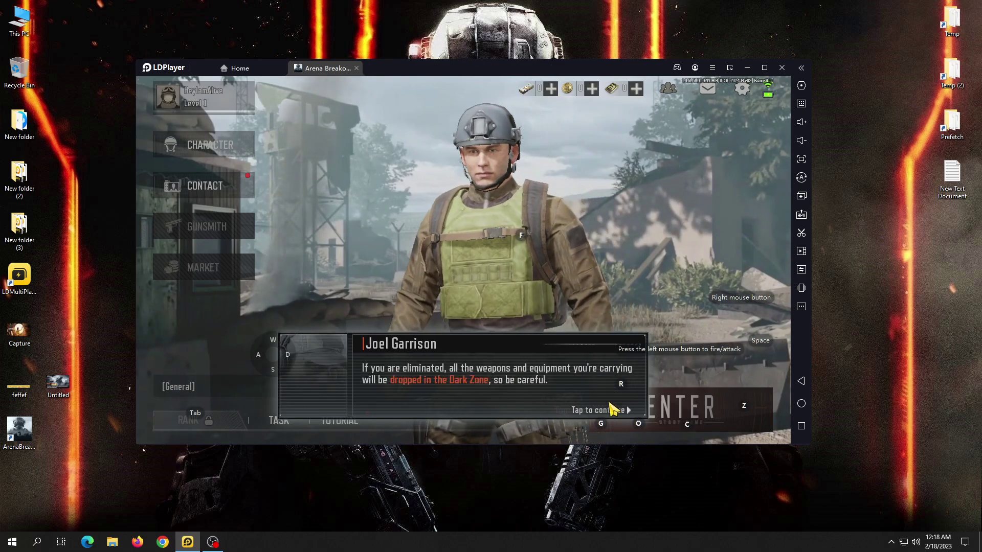
{"action": "left_click", "coordinate": [613, 409]}
{"action": "left_click", "coordinate": [616, 409]}
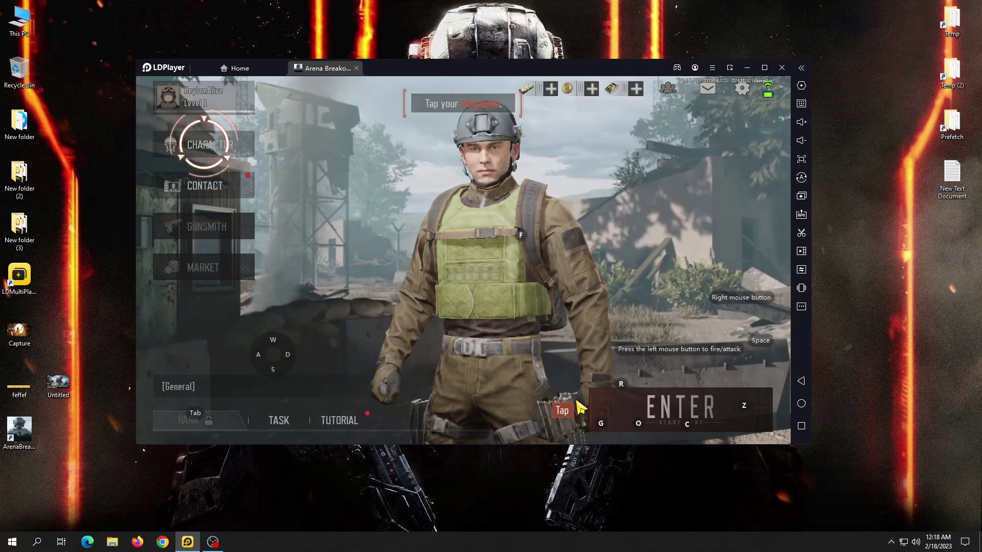
Step: Equip the AK74N rifle and BH2 Chest Rig from storage, then return to the lobby
{"action": "left_click", "coordinate": [225, 150]}
{"action": "left_click", "coordinate": [578, 277]}
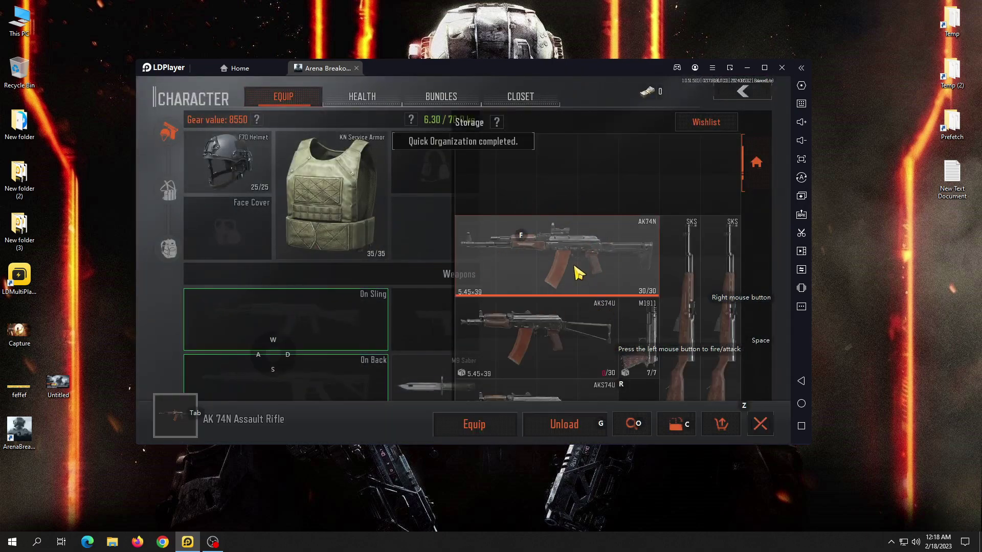
{"action": "left_click", "coordinate": [335, 316]}
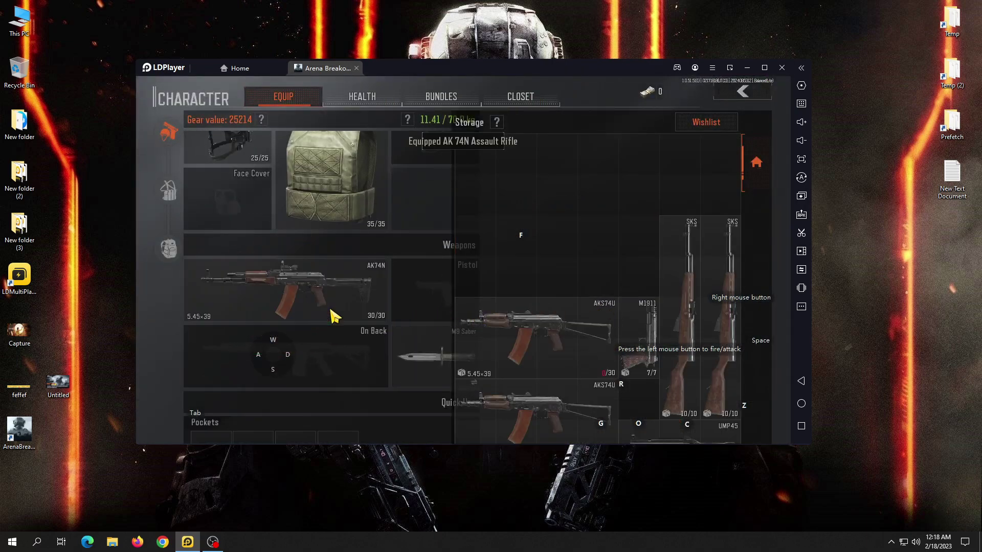
{"action": "left_click", "coordinate": [534, 345]}
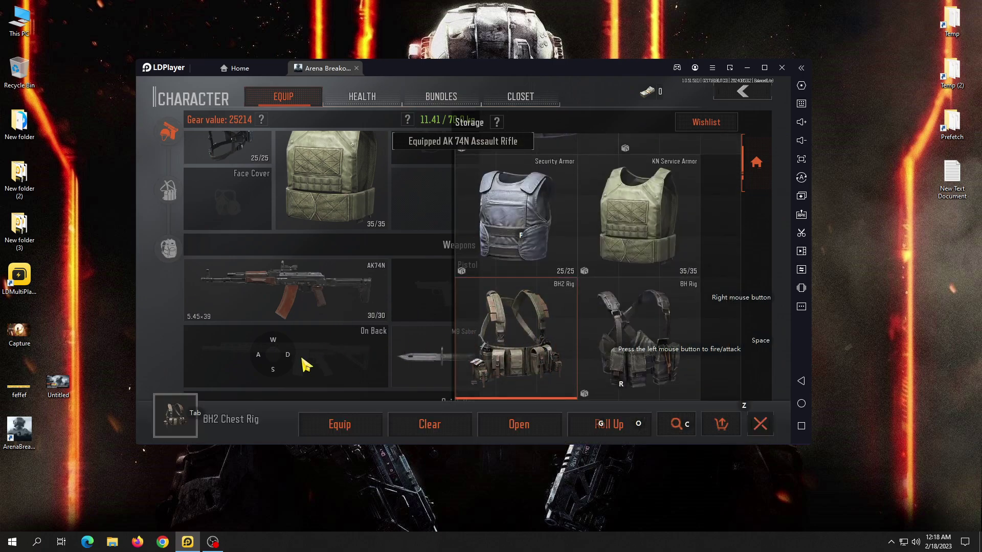
{"action": "left_click", "coordinate": [218, 260]}
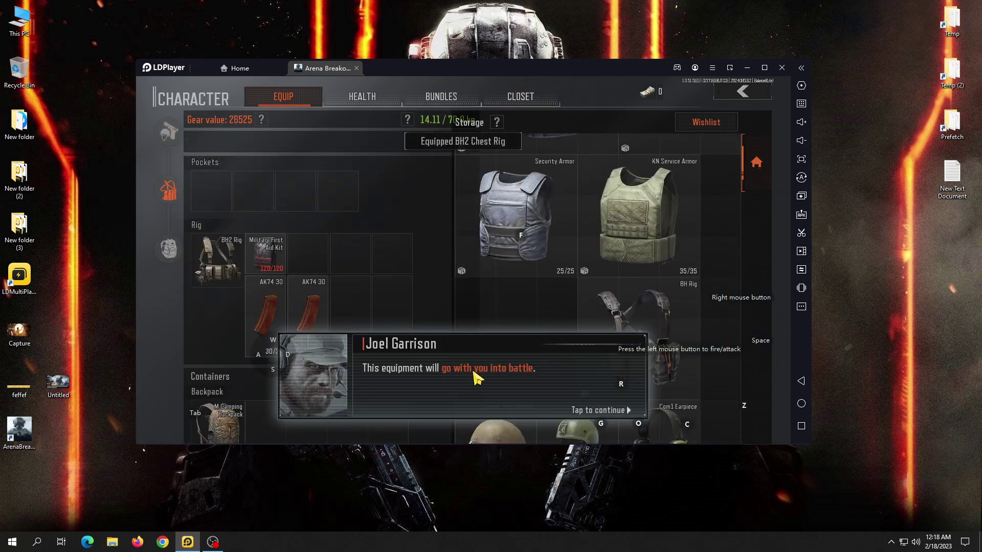
{"action": "left_click", "coordinate": [600, 407]}
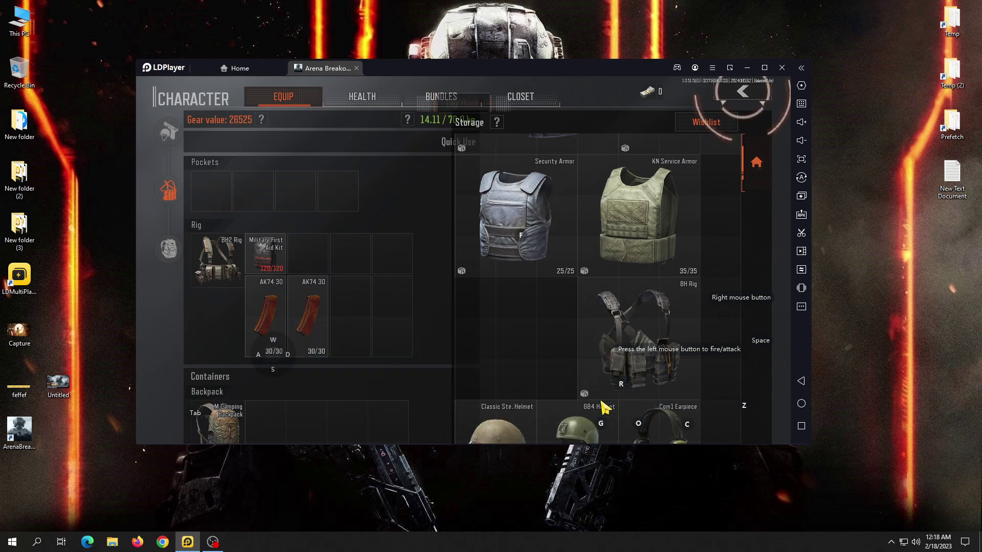
{"action": "left_click", "coordinate": [749, 93]}
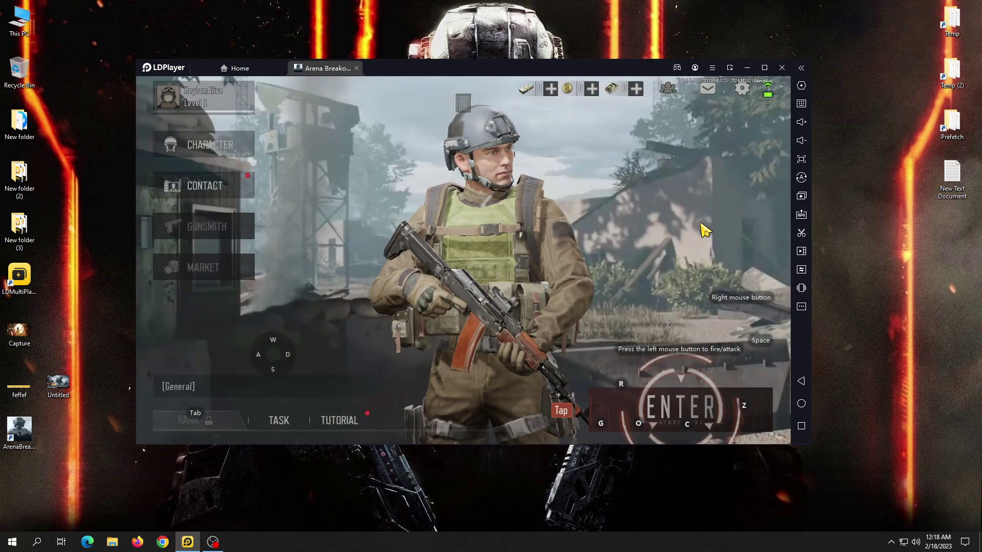
Step: Choose Tac Ops, select the Farmland map, and start the raid
{"action": "left_click", "coordinate": [711, 420]}
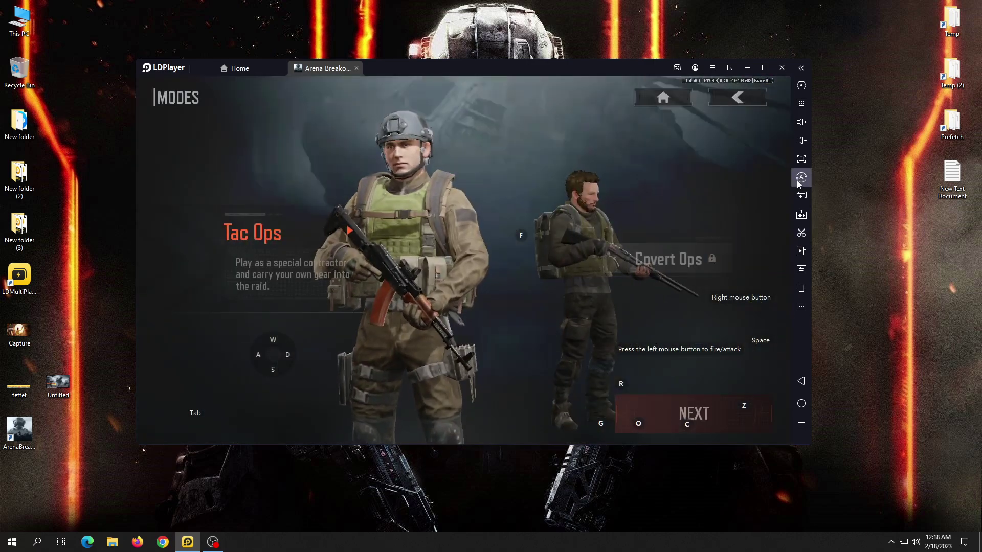
{"action": "left_click", "coordinate": [688, 417]}
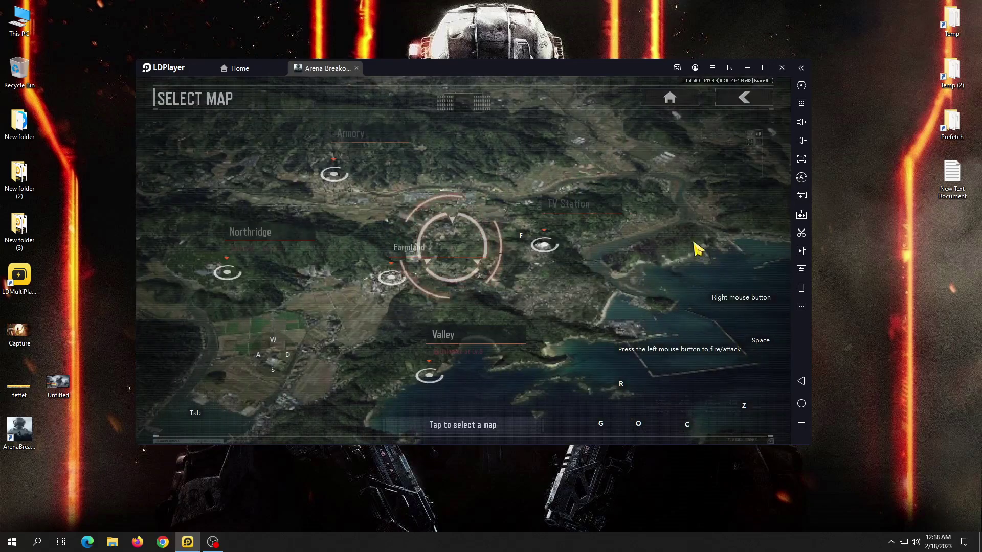
{"action": "left_click", "coordinate": [450, 251]}
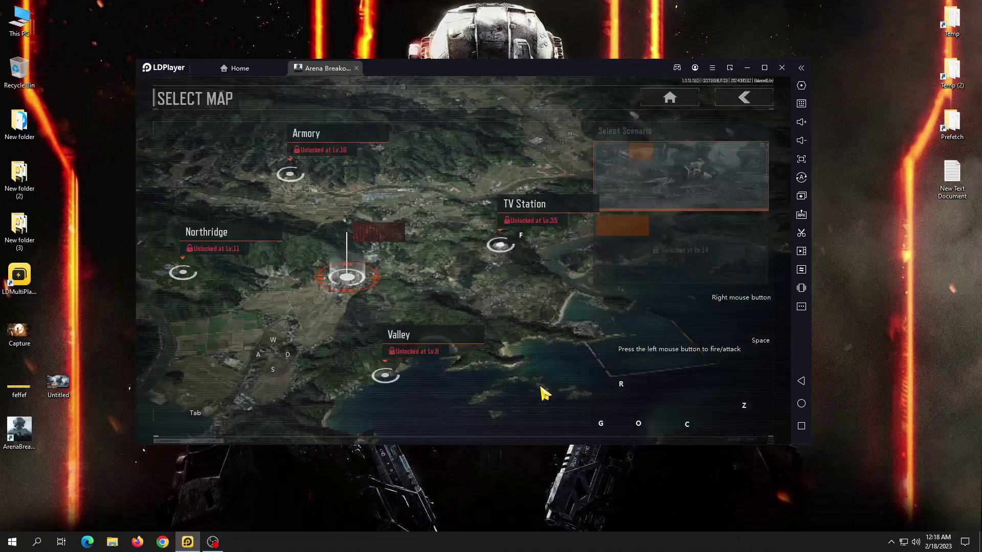
{"action": "key", "text": "z"}
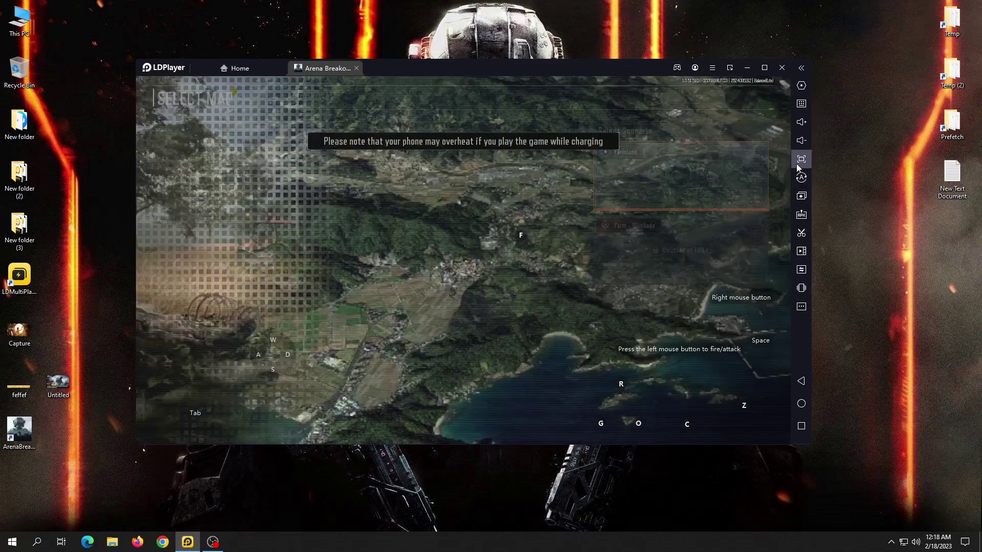
{"action": "key", "text": "z"}
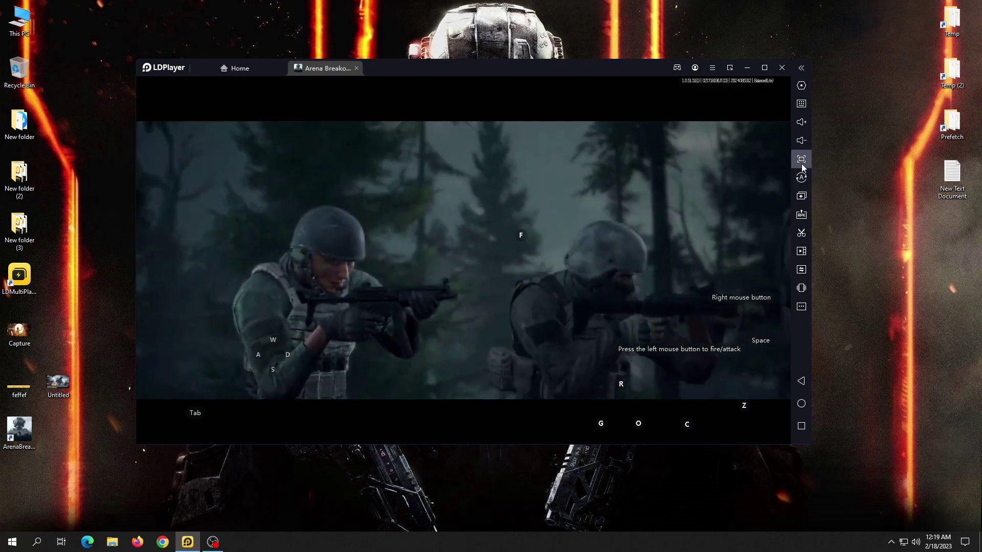
Step: Open Task Manager from the taskbar, review the running processes, and close it
{"action": "left_click_drag", "start_coordinate": [527, 67], "coordinate": [526, 65]}
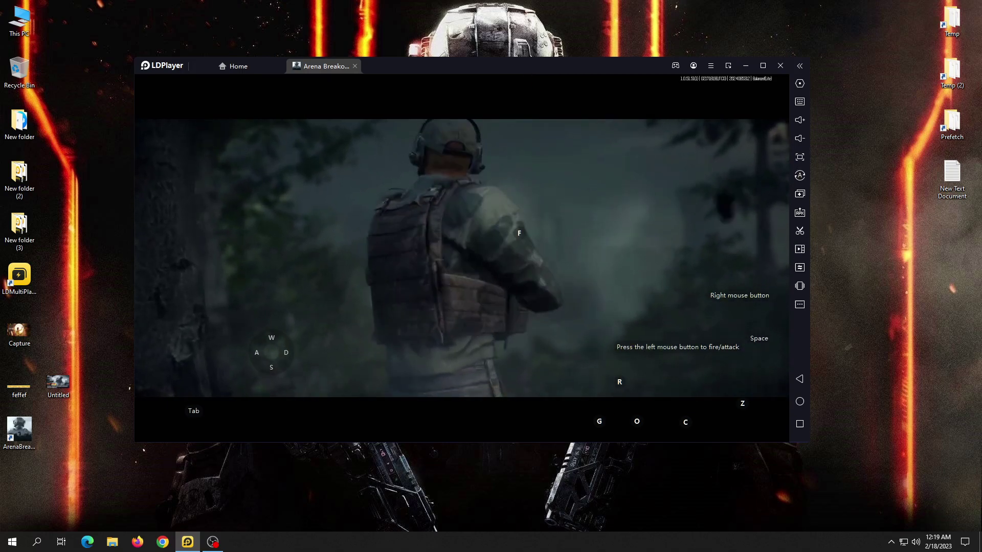
{"action": "right_click", "coordinate": [526, 542]}
{"action": "left_click", "coordinate": [549, 500]}
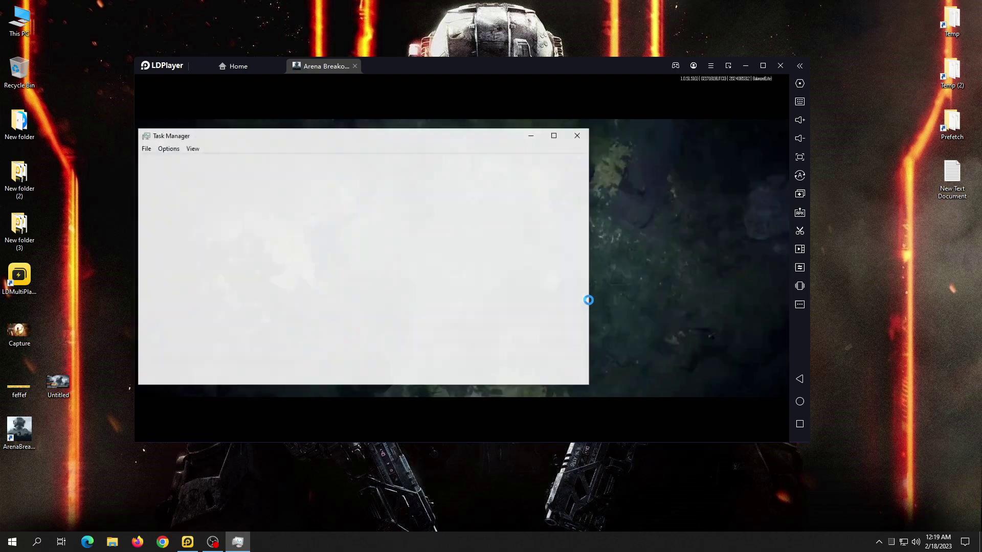
{"action": "left_click_drag", "start_coordinate": [414, 136], "coordinate": [416, 181]}
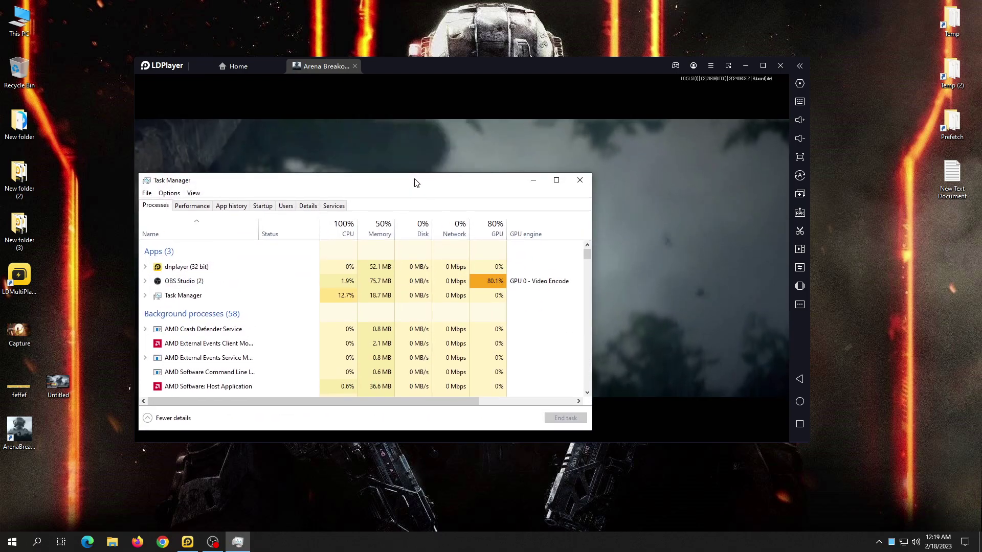
{"action": "left_click", "coordinate": [580, 185]}
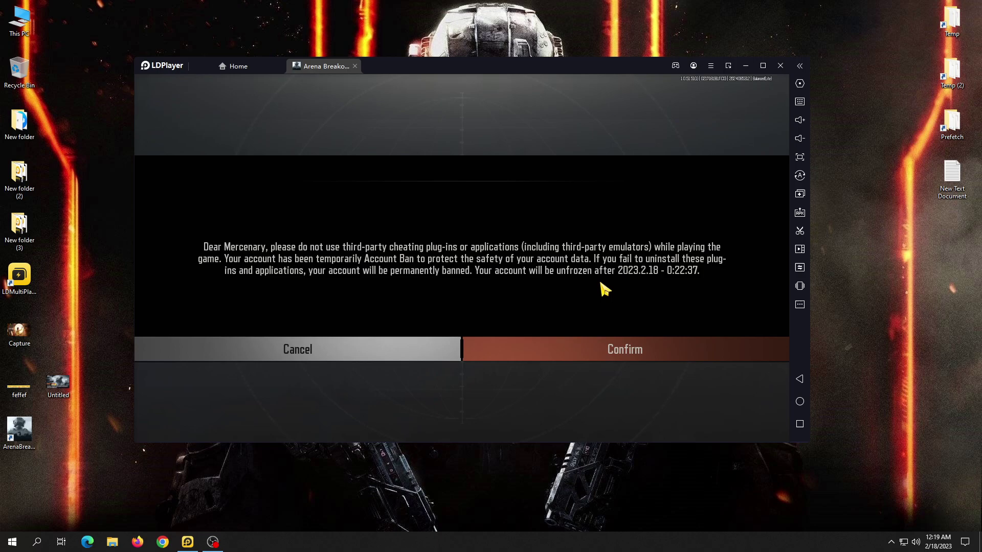
Step: Dismiss the ban notice, retry Guest Login into the same ban, then switch to OBS Studio
{"action": "left_click", "coordinate": [578, 350]}
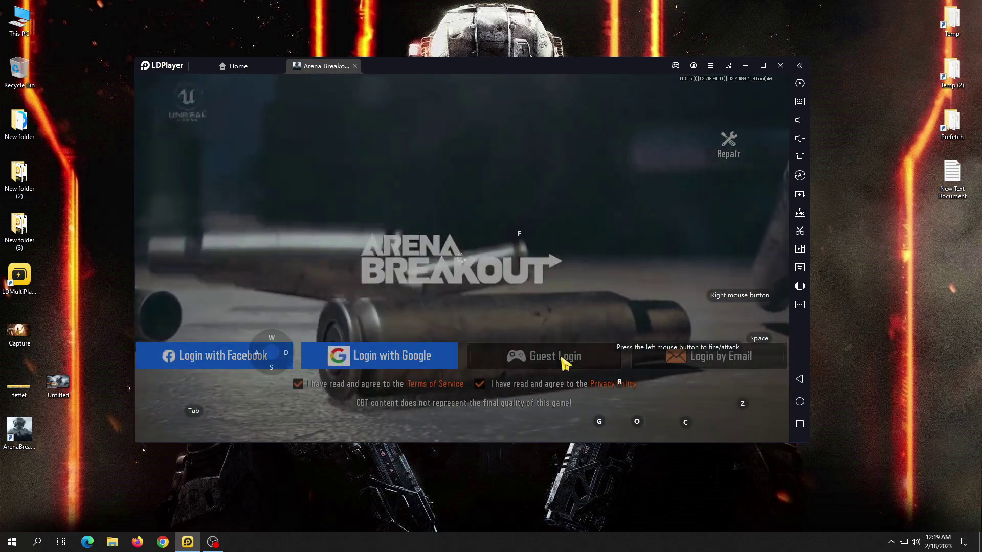
{"action": "left_click", "coordinate": [561, 358]}
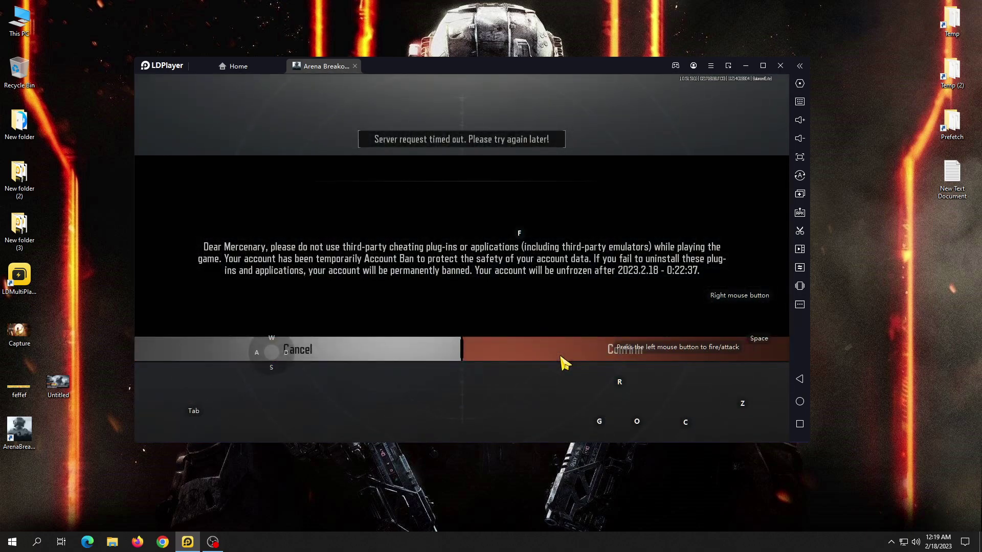
{"action": "left_click", "coordinate": [561, 357]}
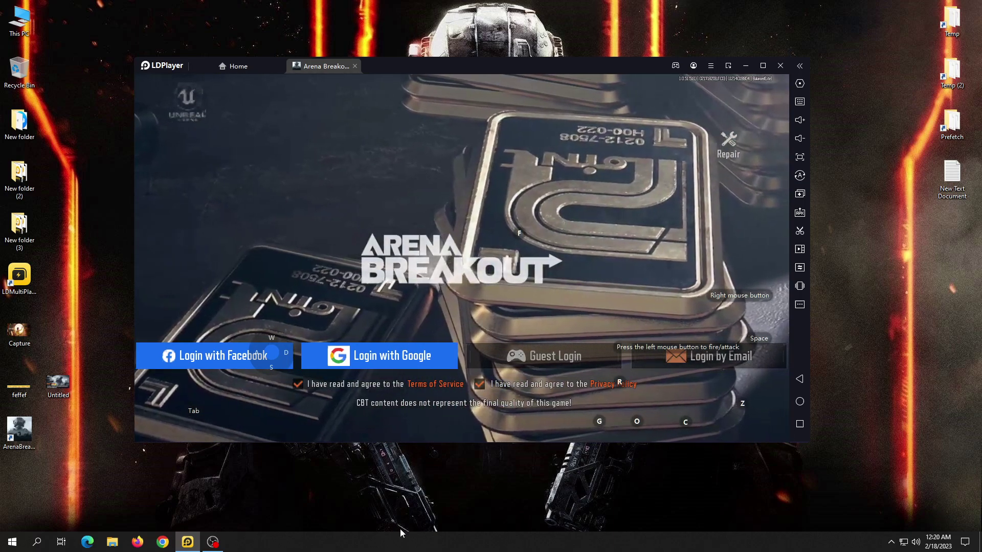
{"action": "left_click", "coordinate": [213, 542]}
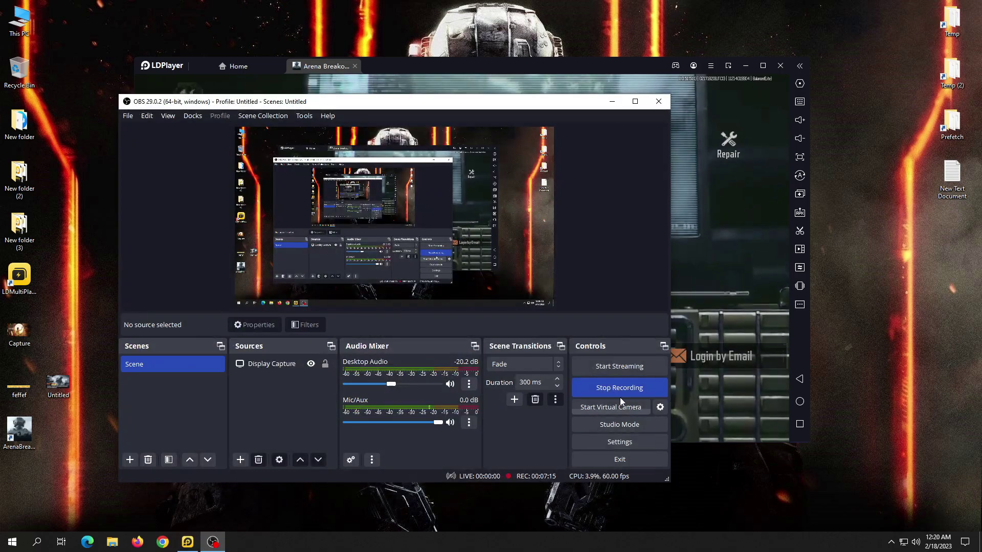